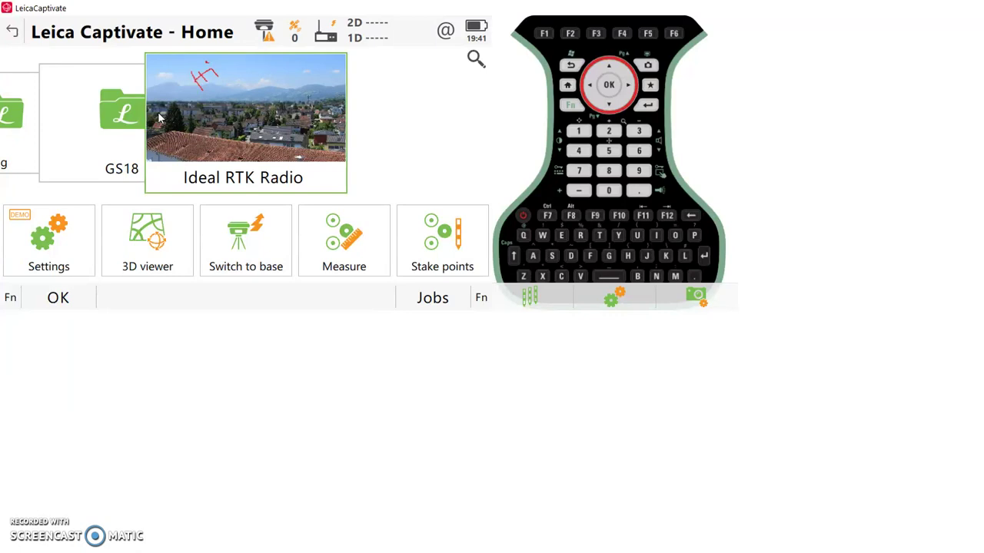
Step: Scroll the home-screen job carousel left toward the create-new-job tile
{"action": "key", "text": "Left"}
{"action": "key", "text": "Left"}
{"action": "key", "text": "Left"}
{"action": "key", "text": "Left"}
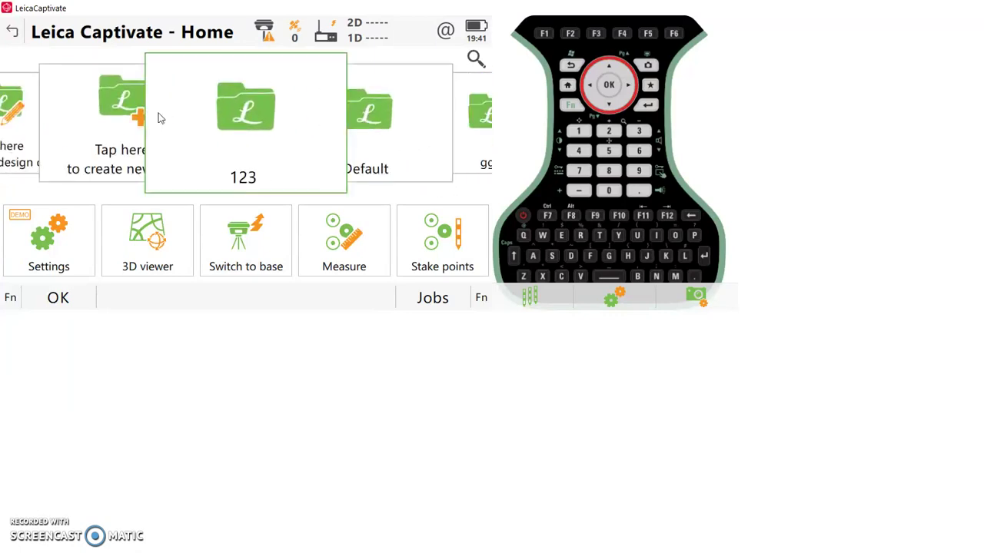
{"action": "key", "text": "Left"}
Step: Create a new job named 261018rtk
{"action": "left_click", "coordinate": [187, 114]}
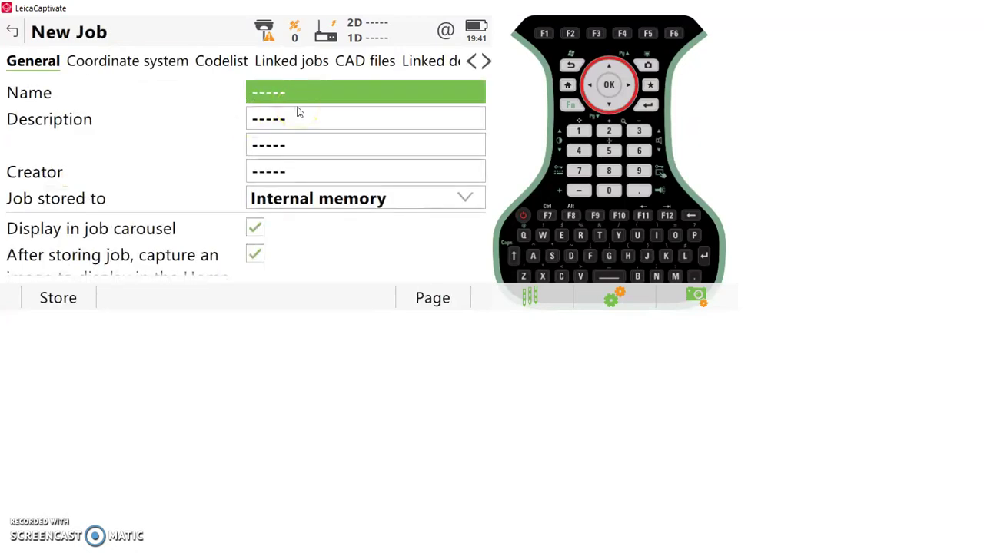
{"action": "type", "text": "26"}
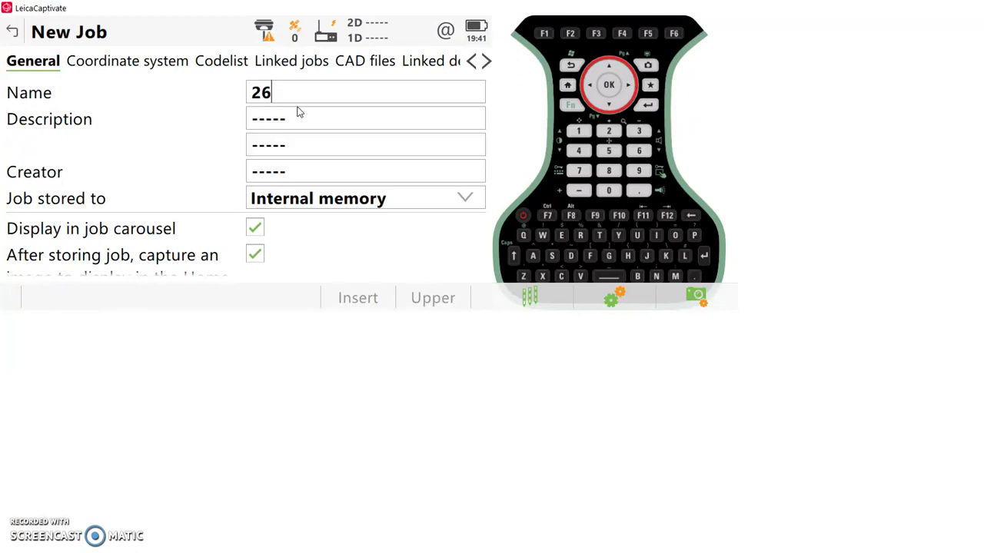
{"action": "type", "text": "1018rtk"}
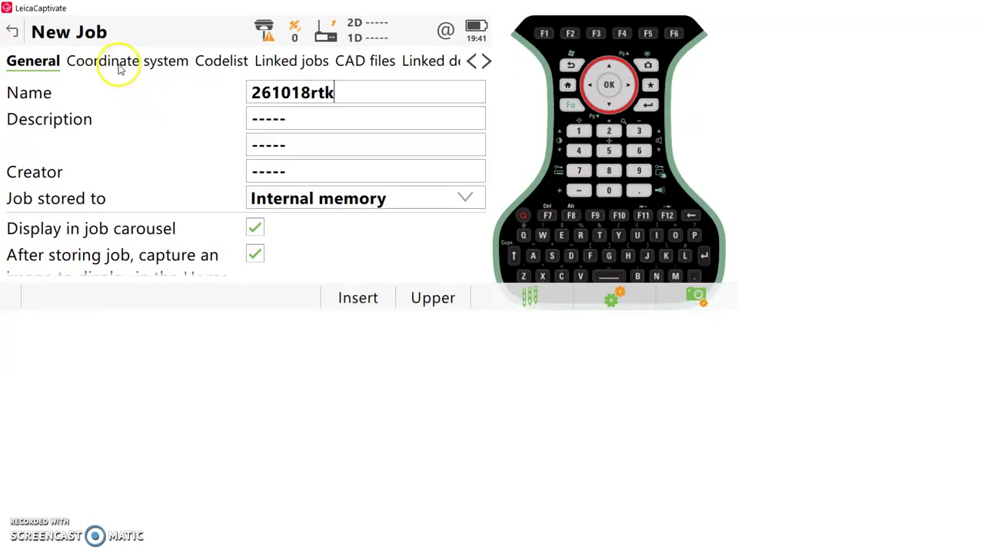
{"action": "key", "text": "Return"}
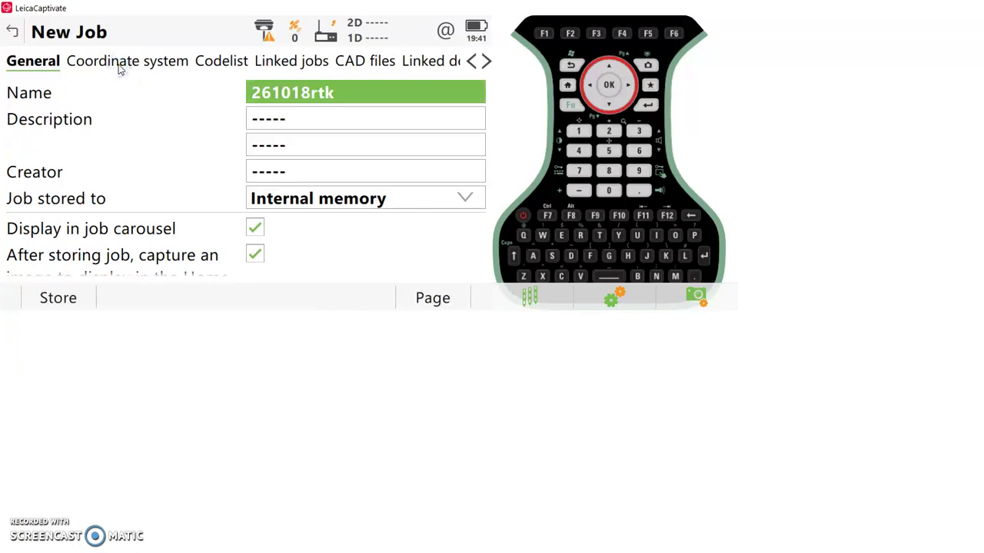
Step: Set the job's coordinate system to WGS1984UTM46N with WGS 1984 ellipsoid and UTM46N projection
{"action": "left_click", "coordinate": [120, 65]}
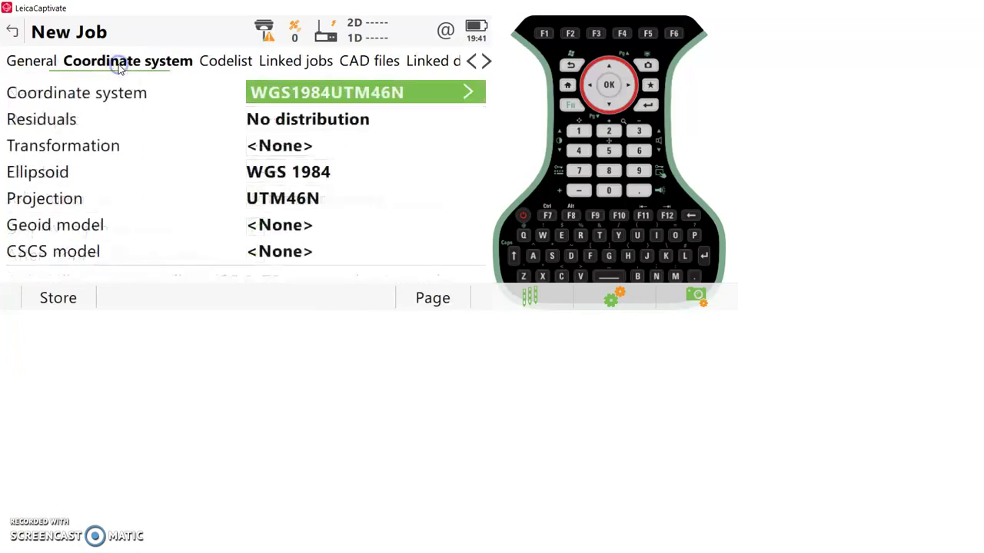
{"action": "left_click", "coordinate": [459, 95]}
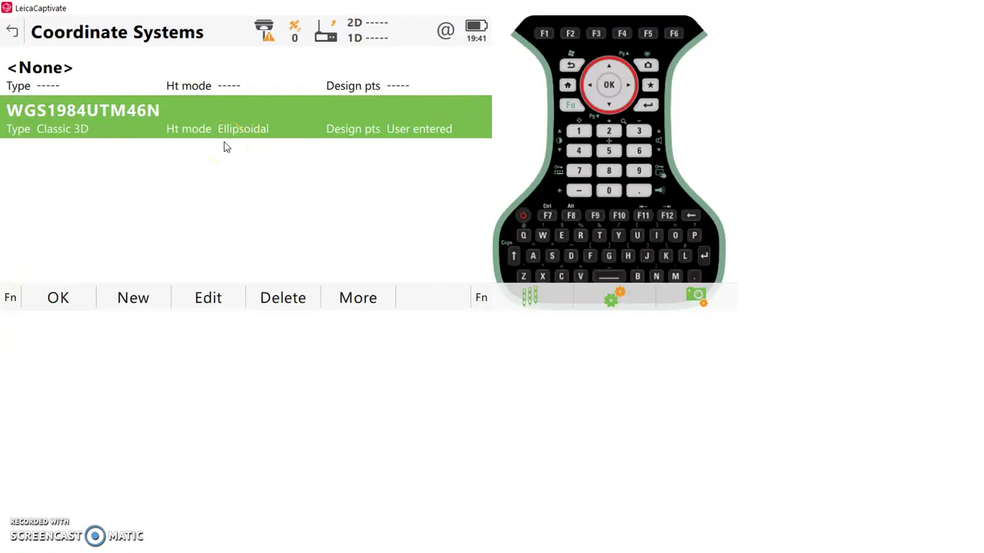
{"action": "left_click", "coordinate": [221, 299]}
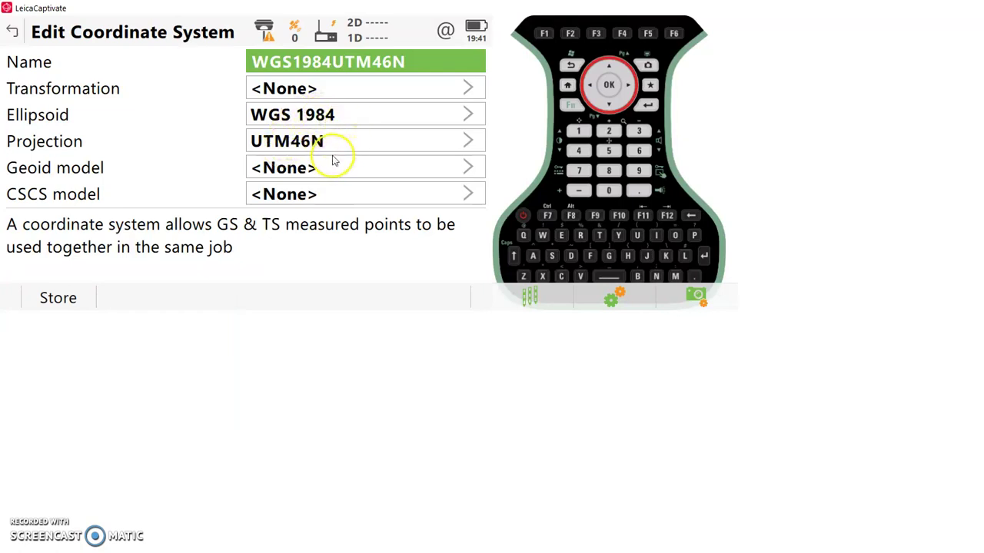
{"action": "left_click", "coordinate": [69, 301]}
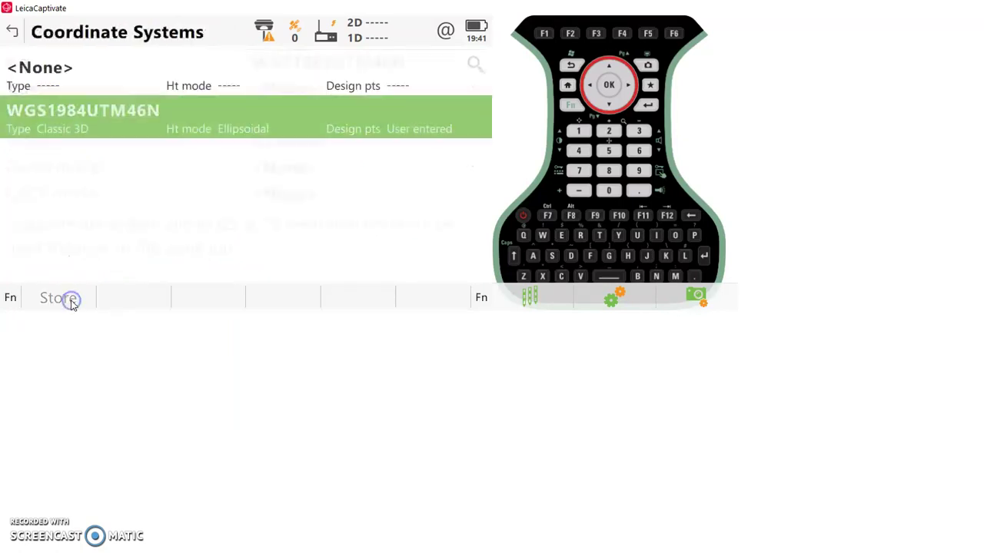
{"action": "left_click", "coordinate": [69, 303]}
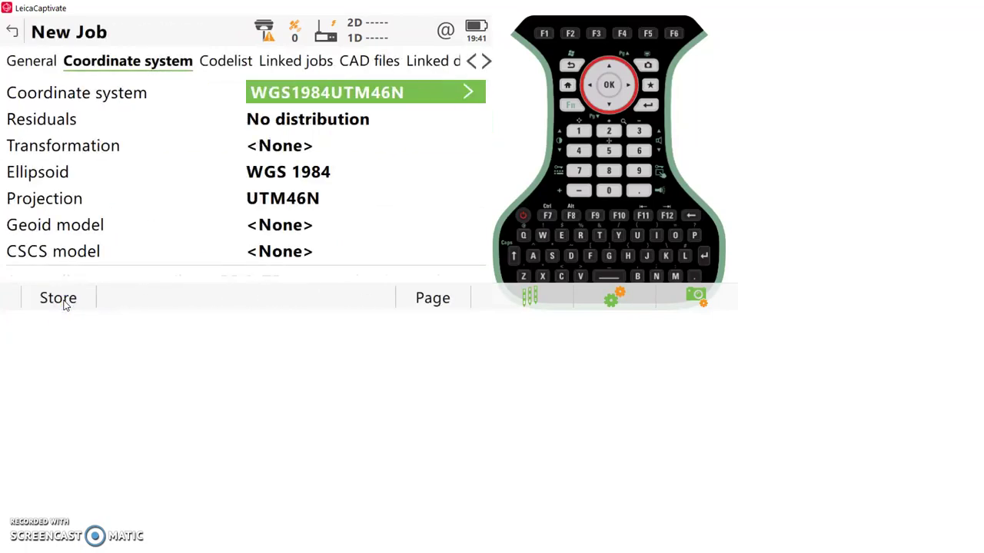
Step: Store job 261018rtk with a captured photo annotated with red freehand strokes
{"action": "left_click", "coordinate": [65, 305]}
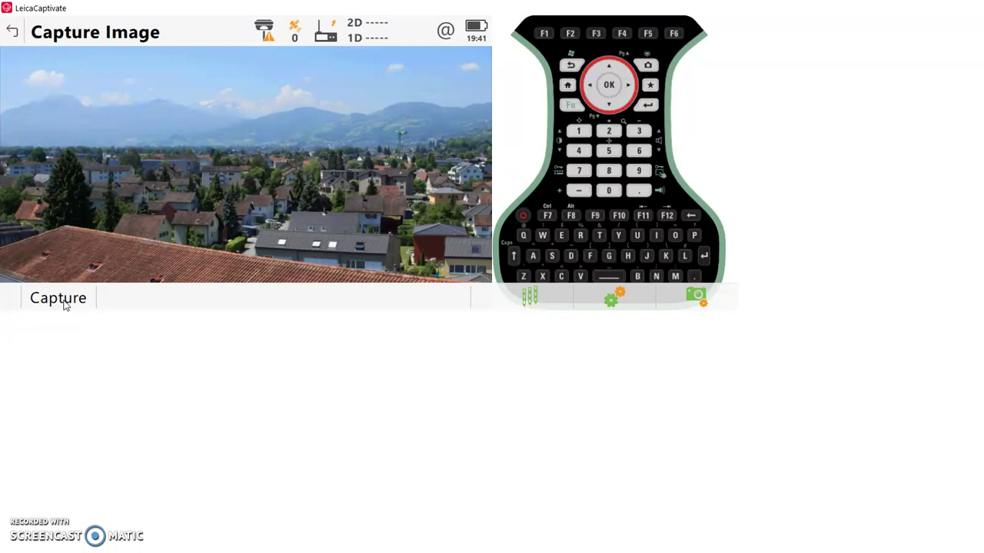
{"action": "left_click", "coordinate": [65, 305]}
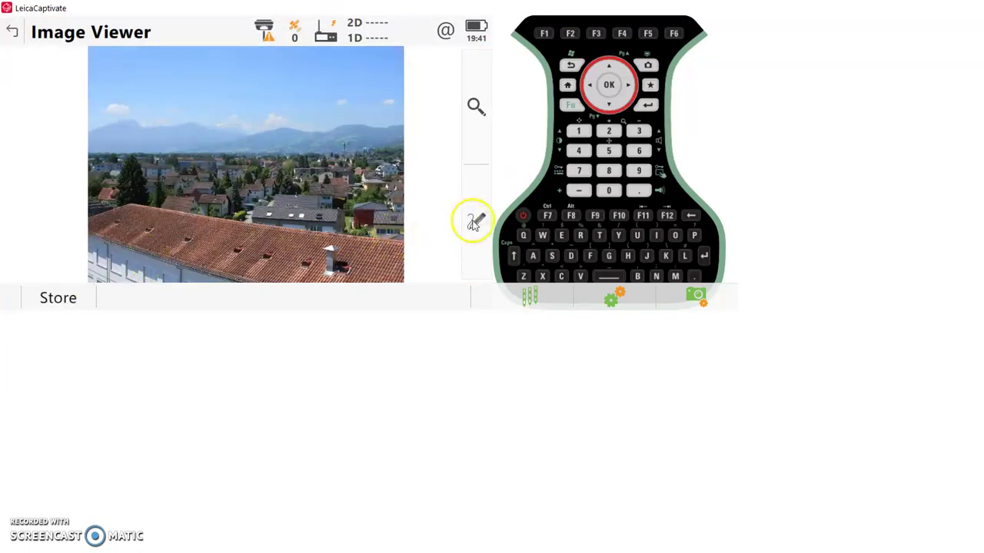
{"action": "left_click", "coordinate": [474, 221]}
{"action": "left_click", "coordinate": [457, 177]}
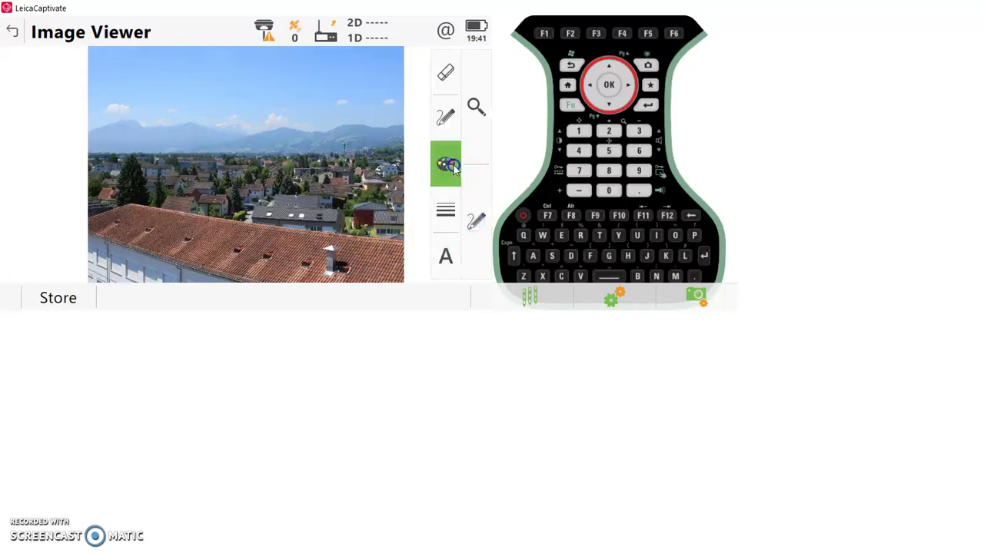
{"action": "left_click", "coordinate": [446, 121]}
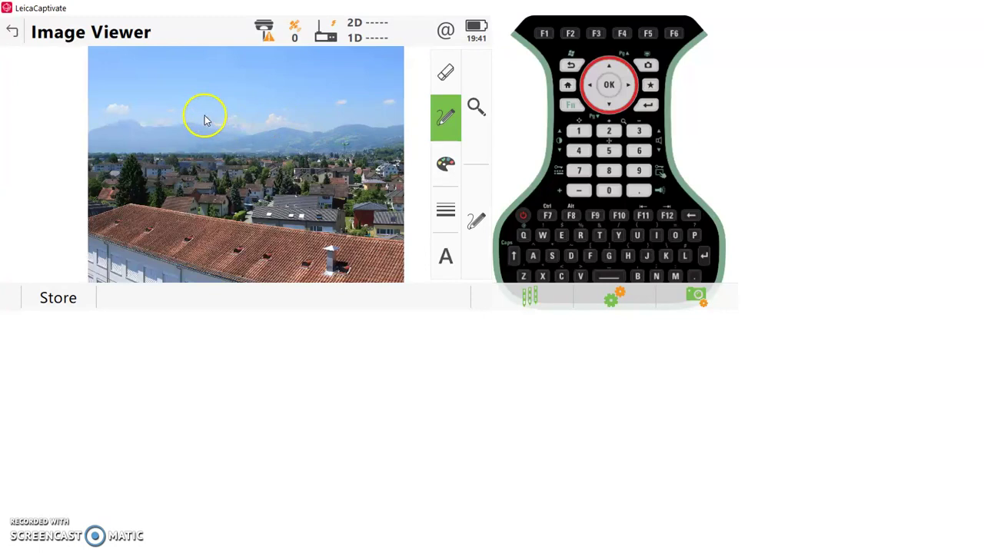
{"action": "left_click_drag", "start_coordinate": [204, 117], "coordinate": [233, 171]}
{"action": "mouse_move", "coordinate": [218, 112]}
{"action": "left_mouse_down"}
{"action": "mouse_move", "coordinate": [248, 158]}
{"action": "mouse_move", "coordinate": [262, 131]}
{"action": "left_mouse_up"}
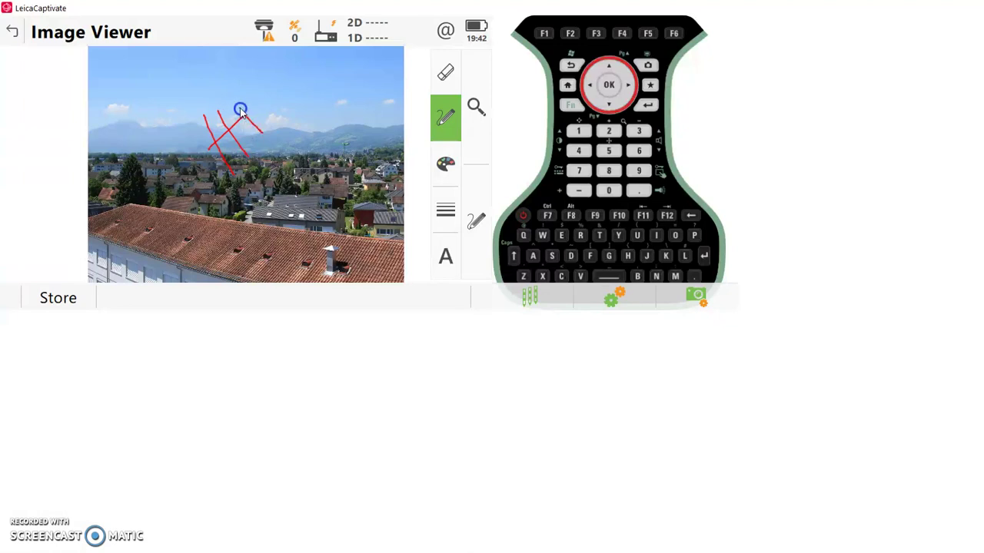
{"action": "left_click", "coordinate": [73, 298]}
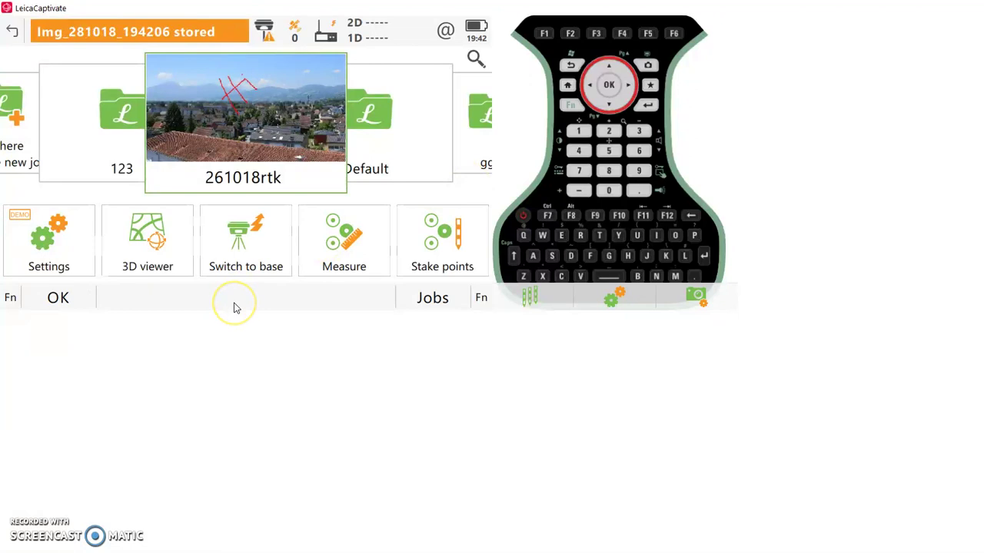
Step: Switch the controller to base mode and connect to the GS16 base BT_Name_1 over Bluetooth
{"action": "left_click", "coordinate": [241, 261]}
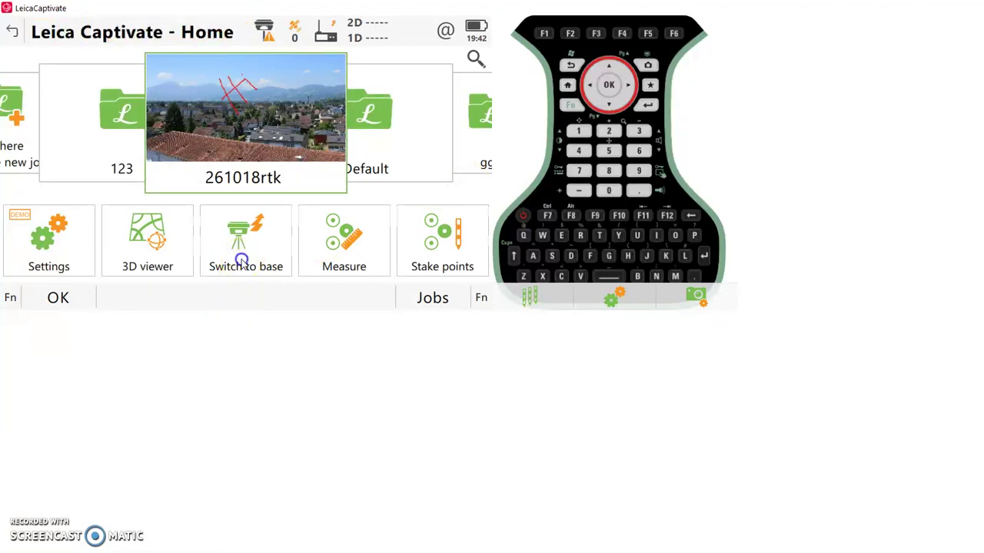
{"action": "left_click", "coordinate": [157, 159]}
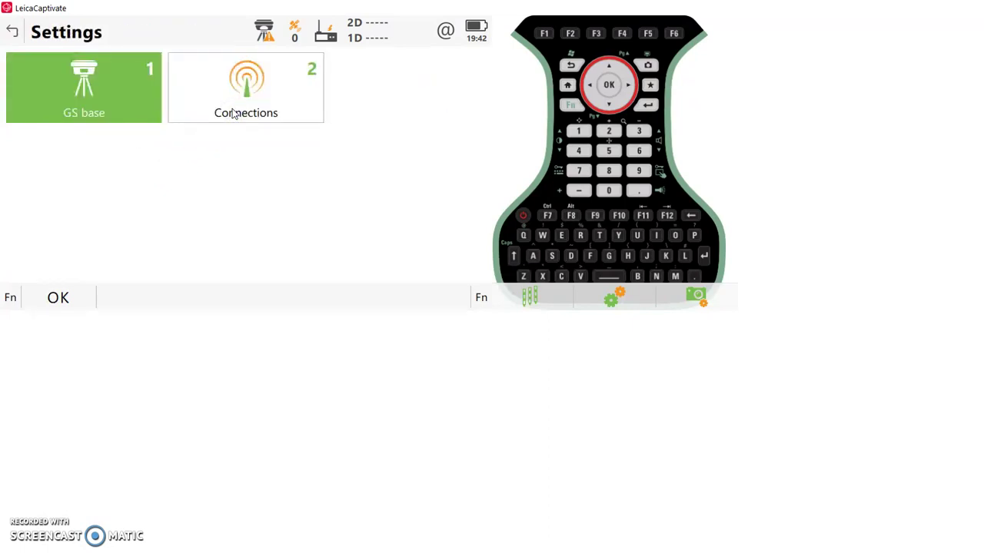
{"action": "left_click", "coordinate": [234, 114]}
{"action": "left_click", "coordinate": [119, 113]}
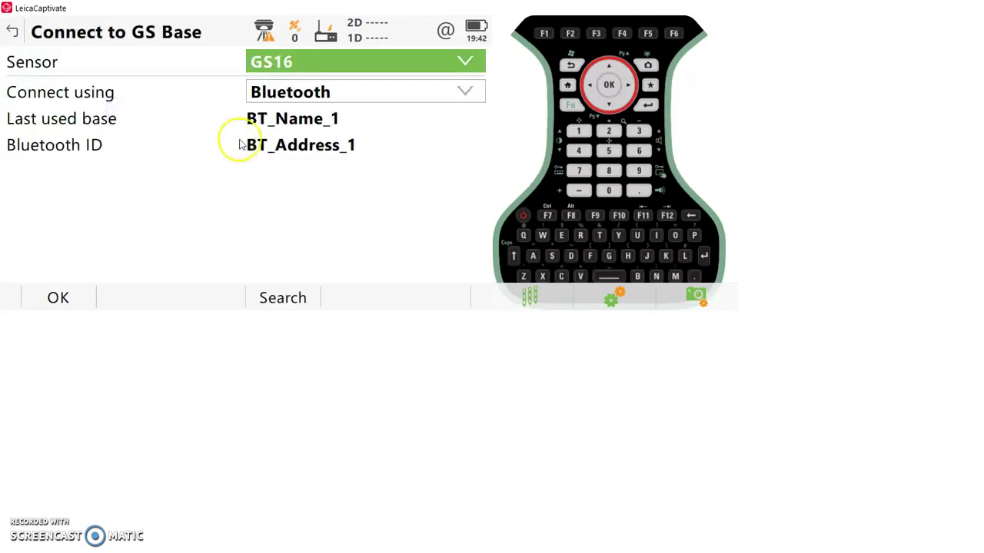
{"action": "left_click", "coordinate": [301, 303]}
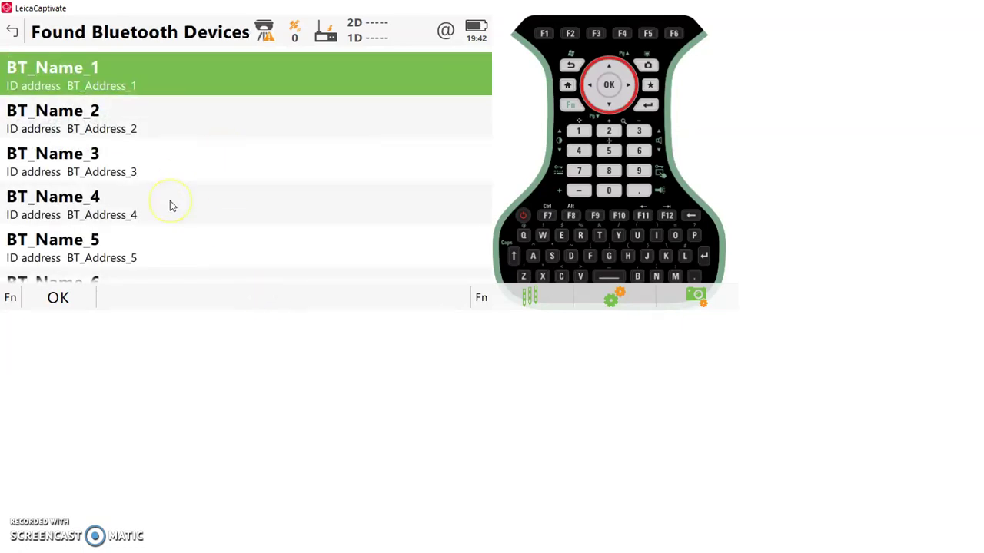
{"action": "left_click", "coordinate": [73, 298]}
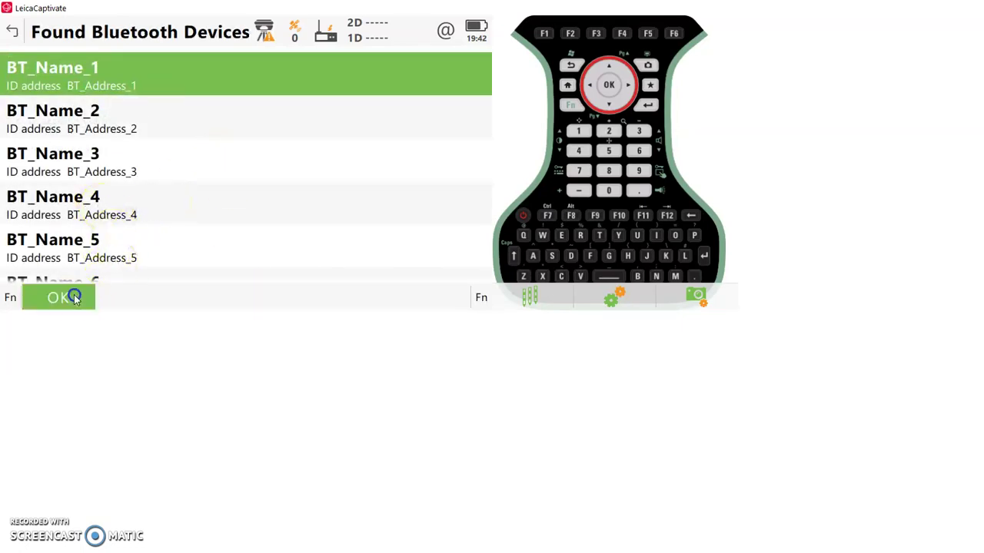
{"action": "left_click", "coordinate": [80, 297]}
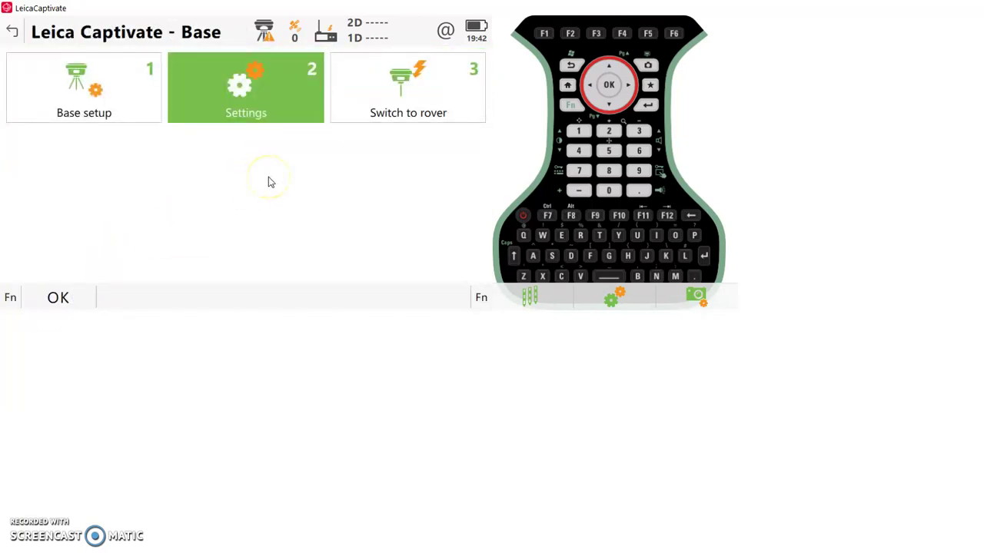
Step: Turn on GNSS raw data logging every 1.0 s in Leica MDB format
{"action": "left_click", "coordinate": [262, 103]}
{"action": "left_click", "coordinate": [104, 110]}
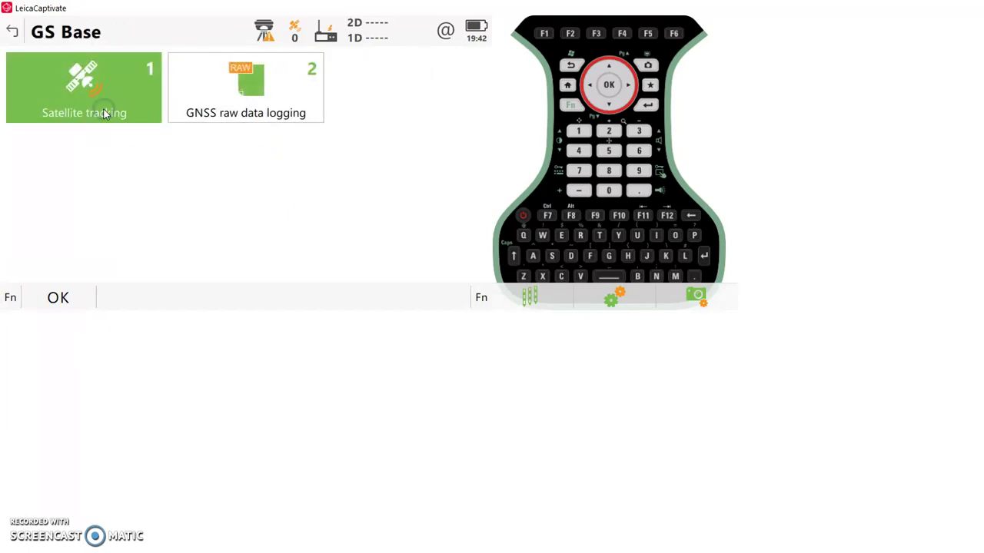
{"action": "left_click", "coordinate": [105, 114]}
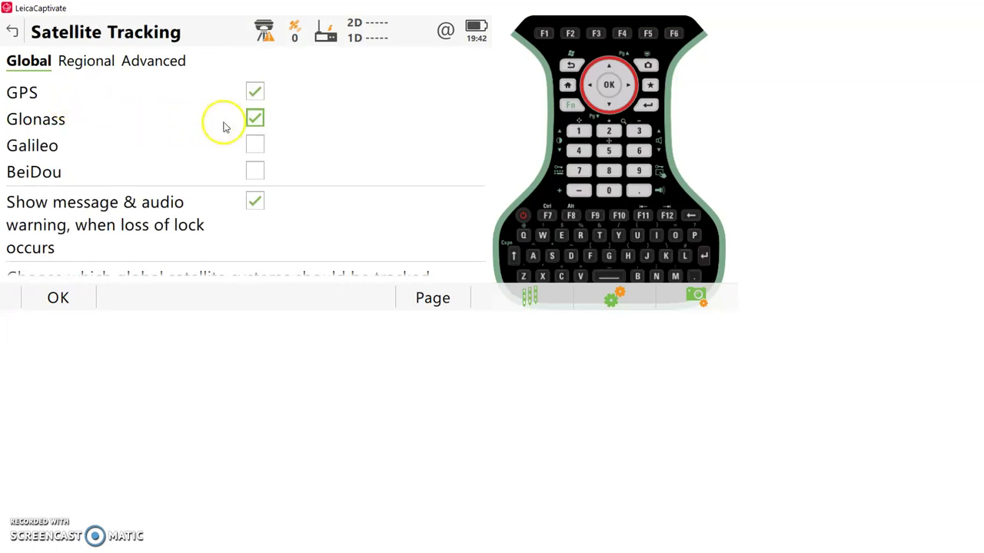
{"action": "left_click", "coordinate": [12, 31]}
{"action": "left_click", "coordinate": [231, 98]}
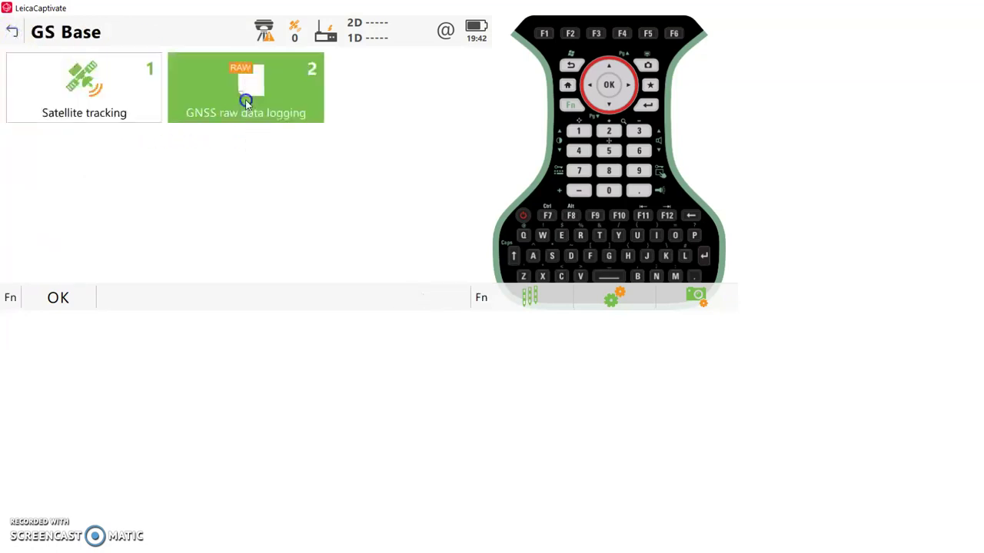
{"action": "left_click", "coordinate": [255, 61]}
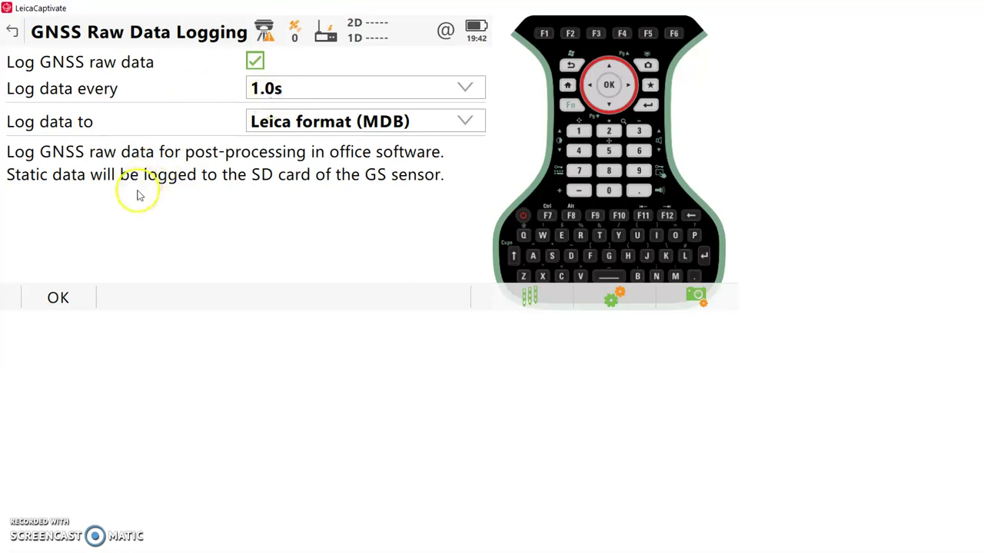
Step: Confirm the raw logging settings and select the Base RTK 1 connection for editing
{"action": "left_click", "coordinate": [60, 297]}
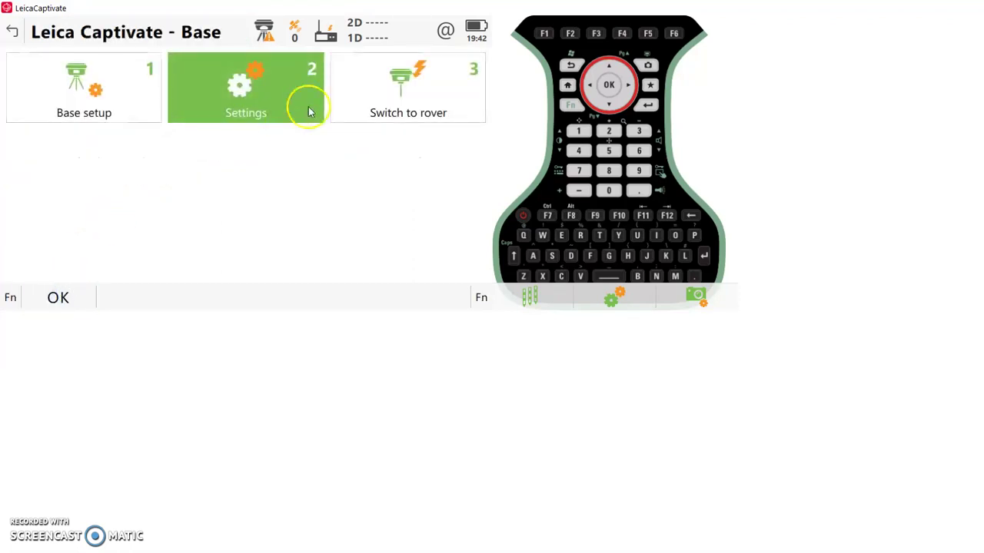
{"action": "left_click", "coordinate": [268, 96]}
{"action": "left_click", "coordinate": [269, 96]}
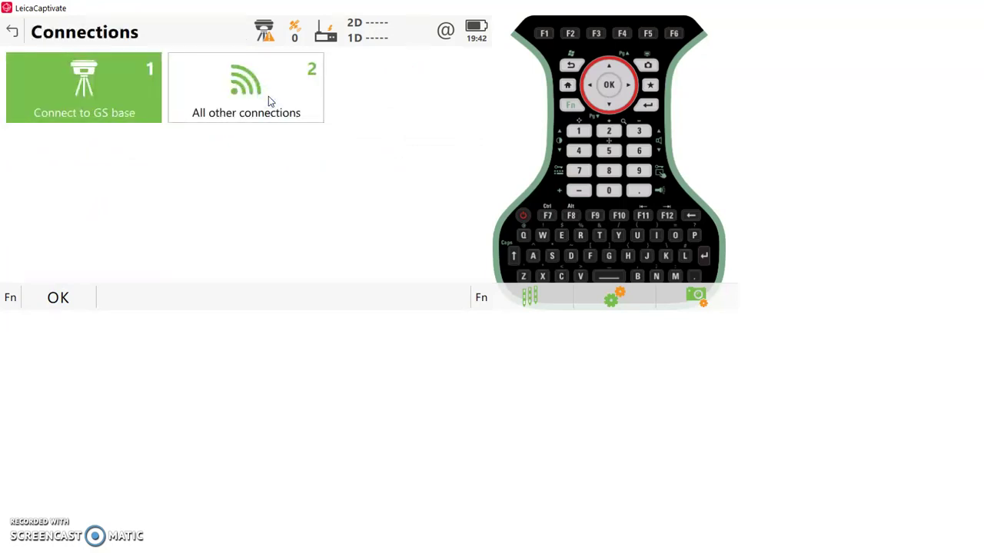
{"action": "left_click", "coordinate": [269, 96]}
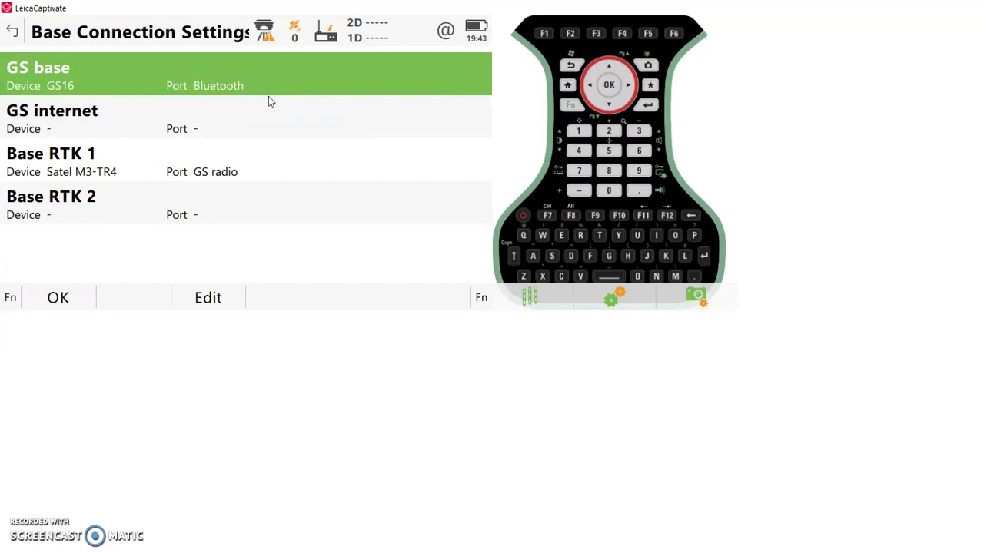
{"action": "left_click", "coordinate": [185, 174]}
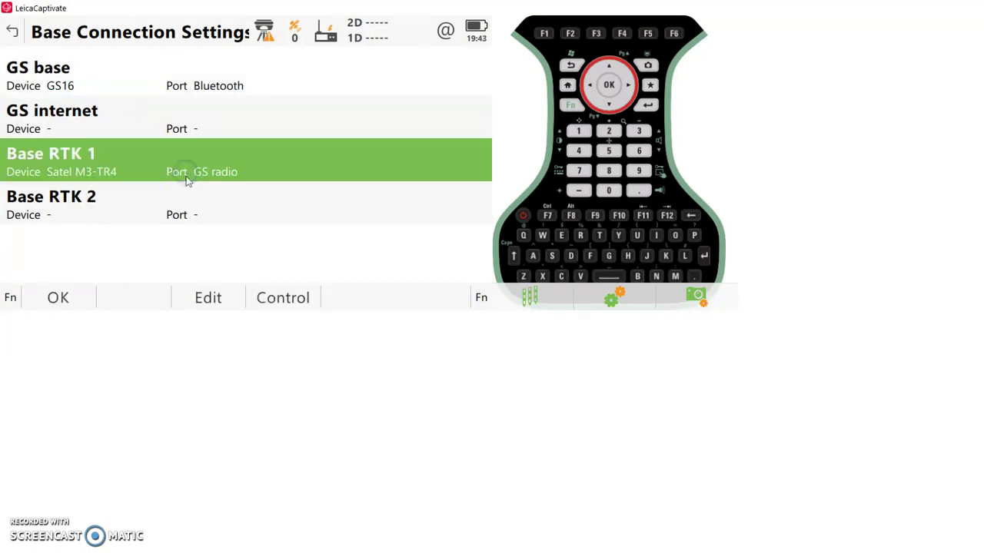
{"action": "left_click", "coordinate": [209, 299]}
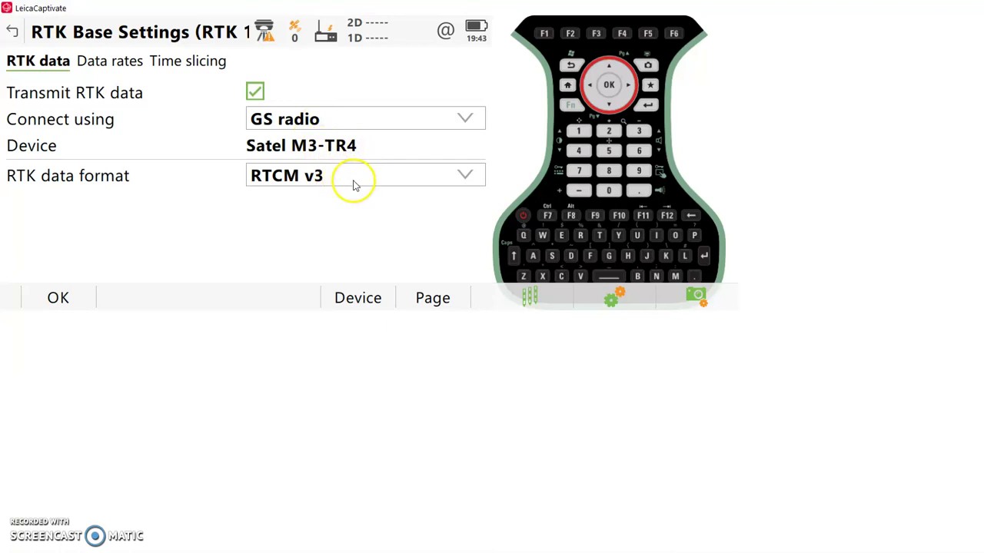
Step: Set Base RTK 1's RTK data format to RTCM v3 and save back to the Base menu
{"action": "left_click", "coordinate": [354, 185]}
{"action": "left_click", "coordinate": [387, 202]}
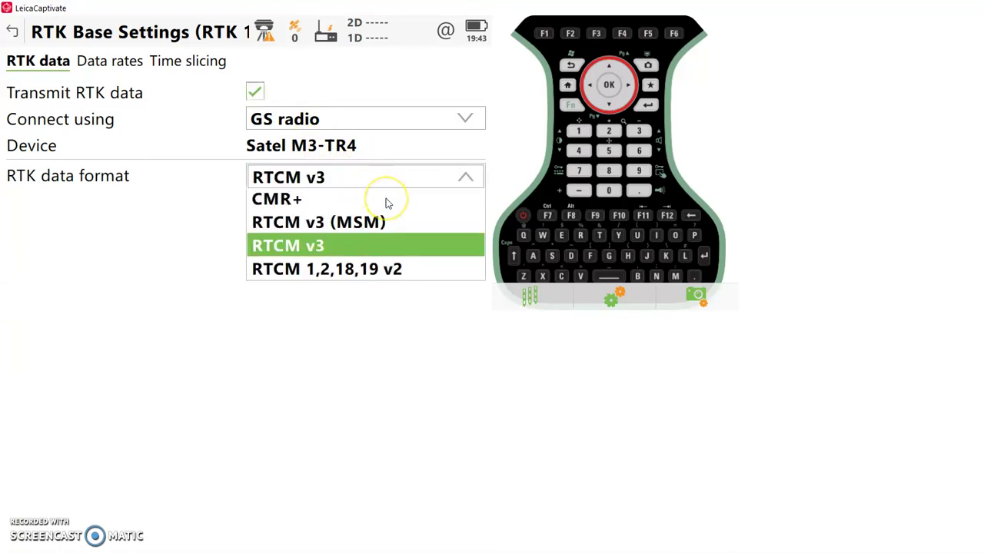
{"action": "scroll", "coordinate": [385, 202], "scroll_direction": "up", "scroll_amount": 2}
{"action": "key", "text": "Down"}
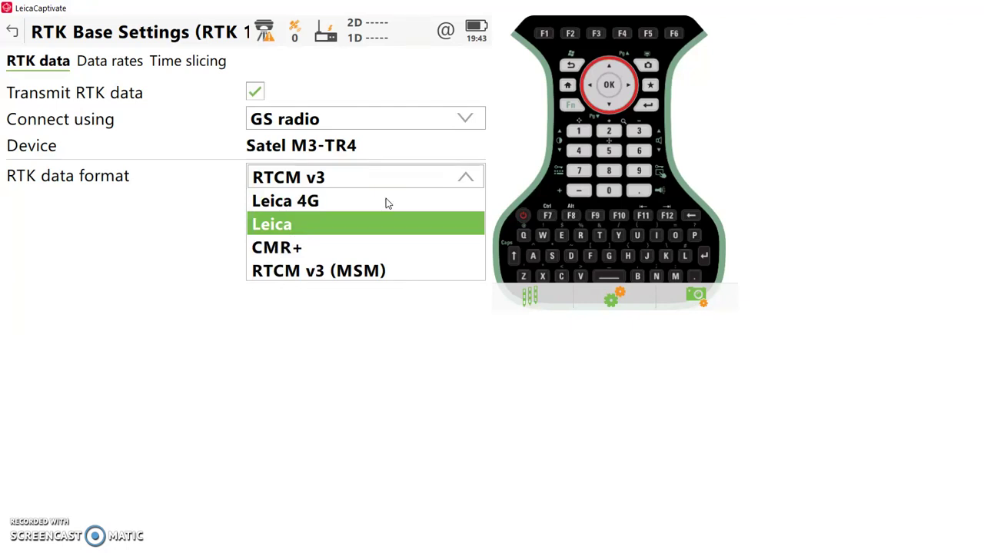
{"action": "key", "text": "Down"}
{"action": "key", "text": "Down"}
{"action": "key", "text": "Down"}
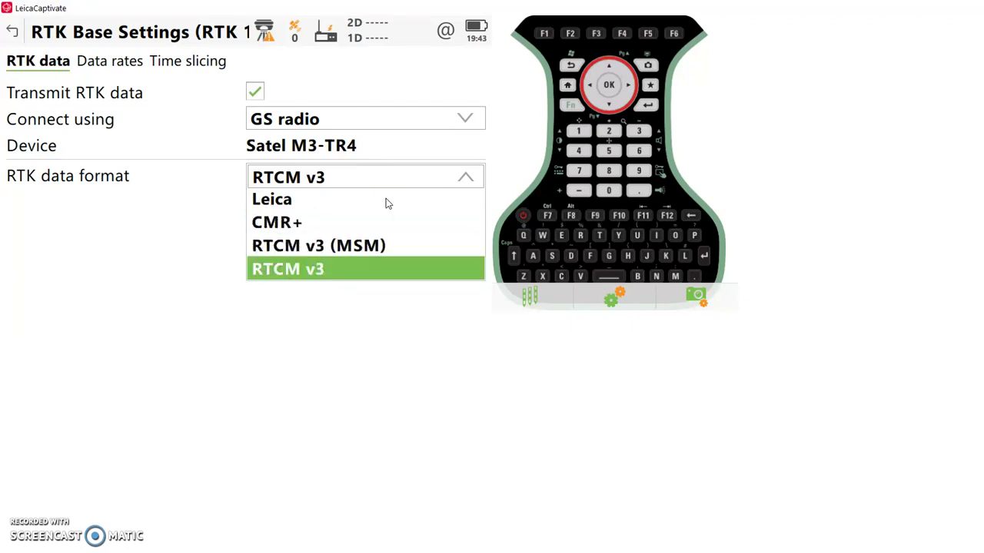
{"action": "left_click", "coordinate": [312, 270]}
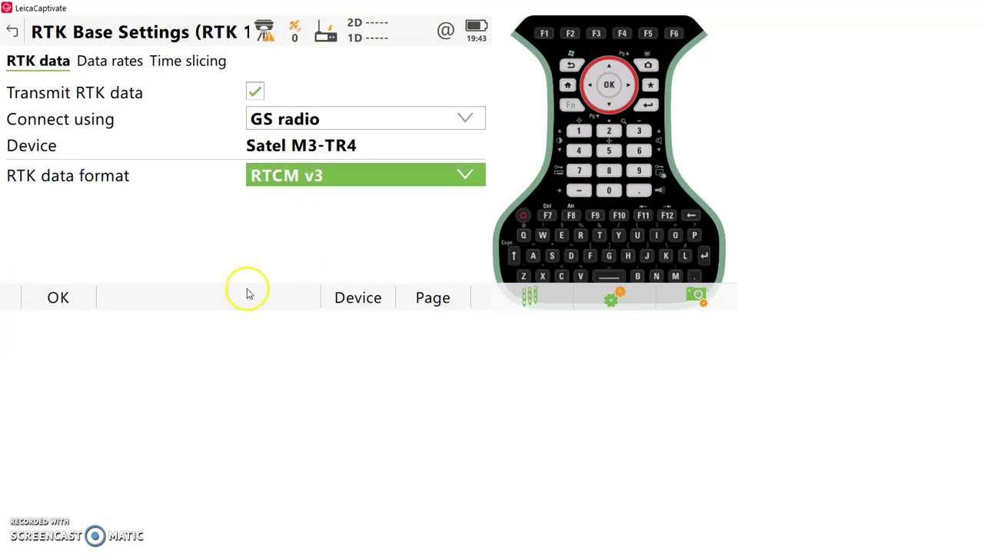
{"action": "left_click", "coordinate": [64, 298]}
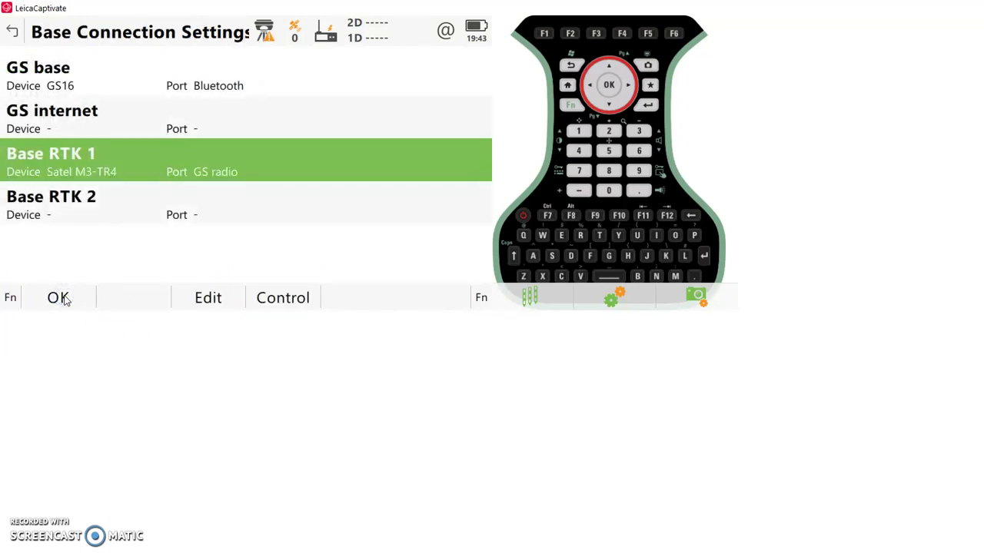
{"action": "left_click", "coordinate": [64, 300]}
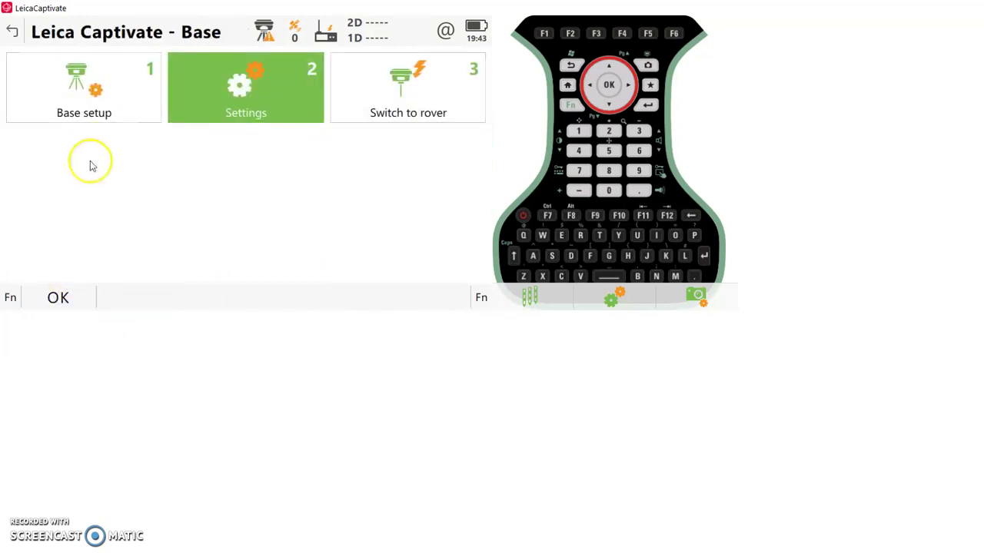
{"action": "left_click", "coordinate": [93, 112]}
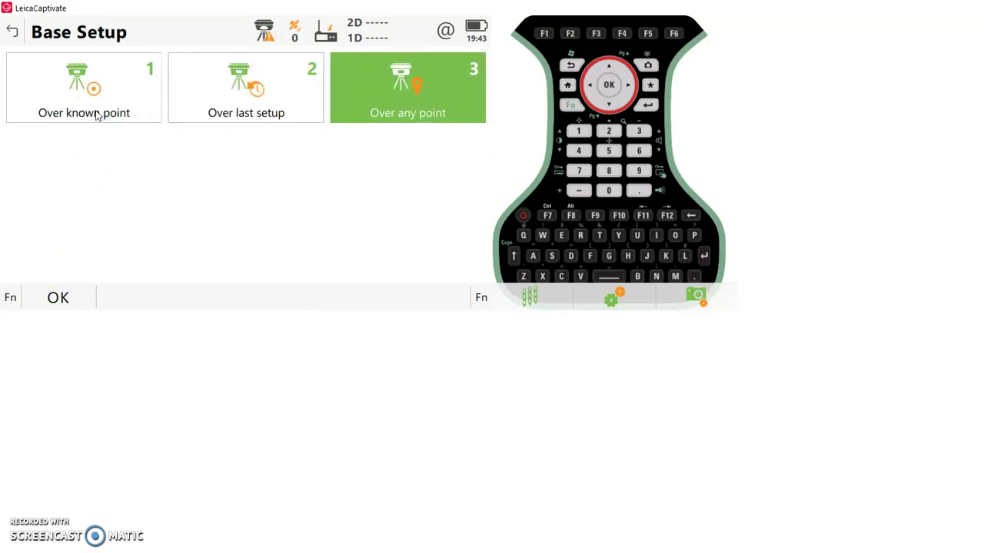
{"action": "left_click", "coordinate": [95, 115]}
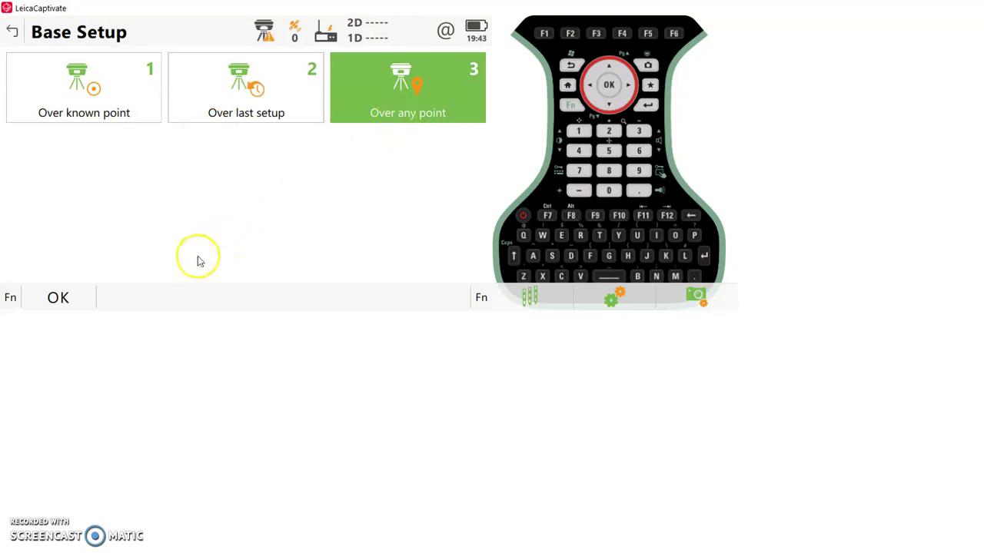
{"action": "left_click", "coordinate": [73, 304]}
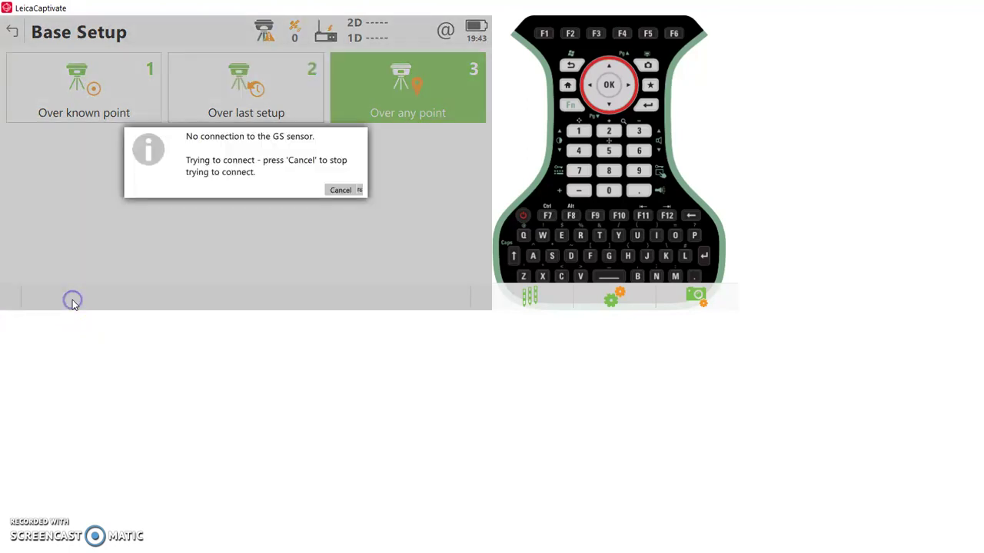
{"action": "left_click", "coordinate": [415, 216]}
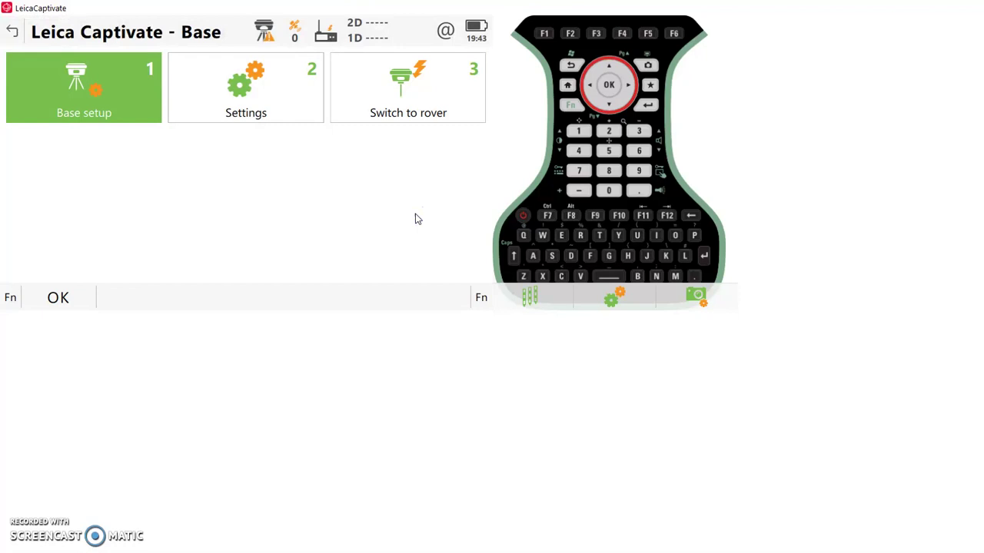
{"action": "left_click", "coordinate": [410, 203]}
Step: Switch the controller to rover mode, dismissing the raw data logging notice
{"action": "left_click", "coordinate": [397, 116]}
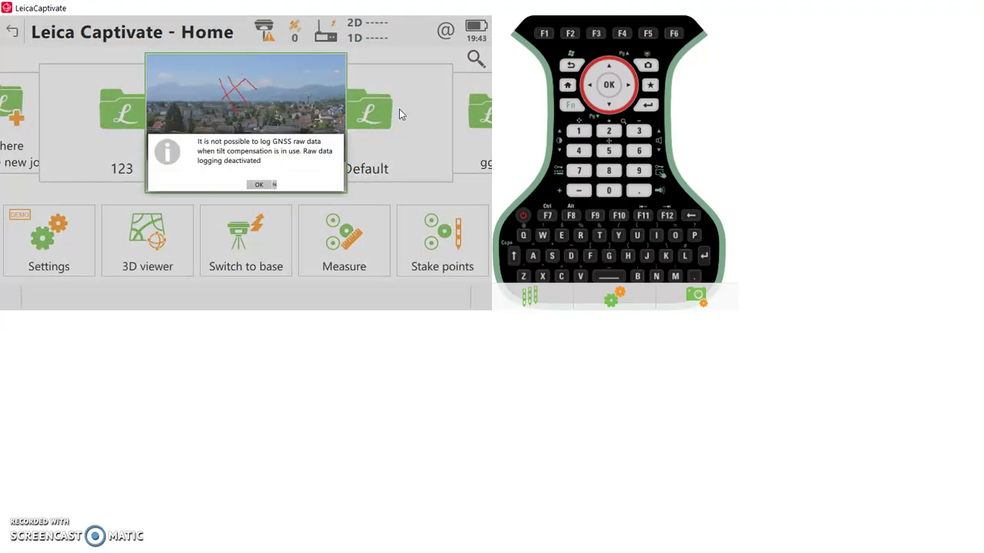
{"action": "left_click", "coordinate": [259, 185]}
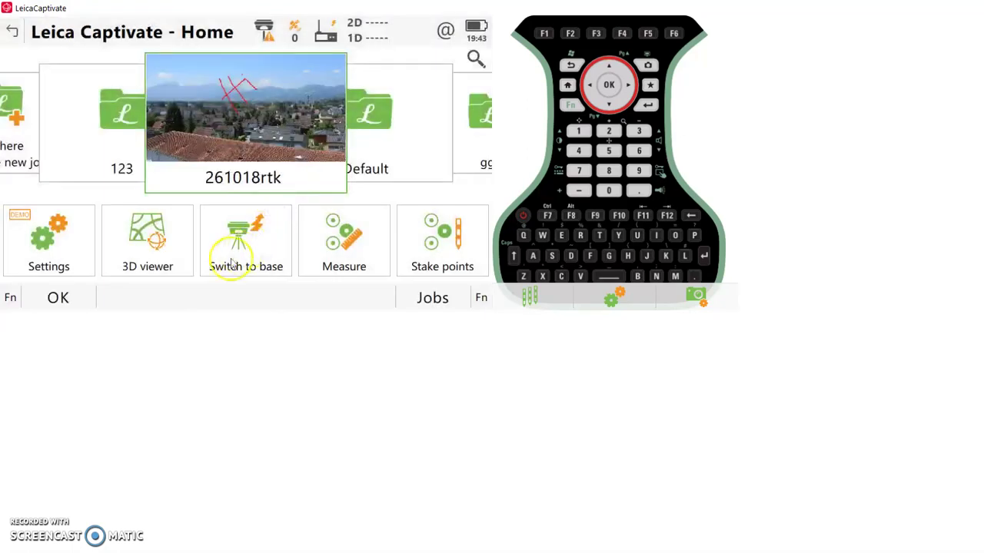
{"action": "left_click", "coordinate": [44, 240]}
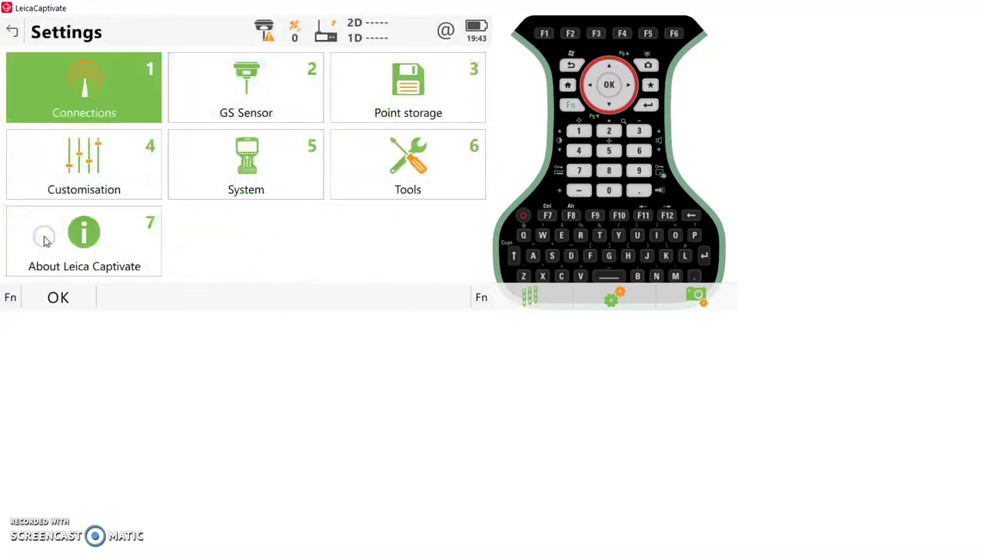
{"action": "left_click", "coordinate": [76, 111]}
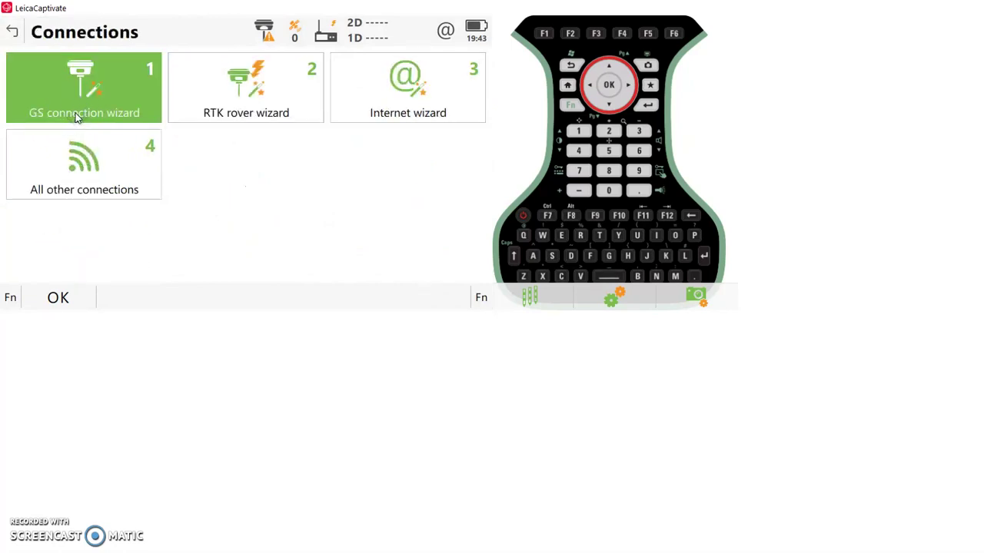
Step: Run the GS connection wizard for a GS18 sensor over Bluetooth to BT_Name_3
{"action": "left_click", "coordinate": [76, 117]}
{"action": "left_click", "coordinate": [66, 214]}
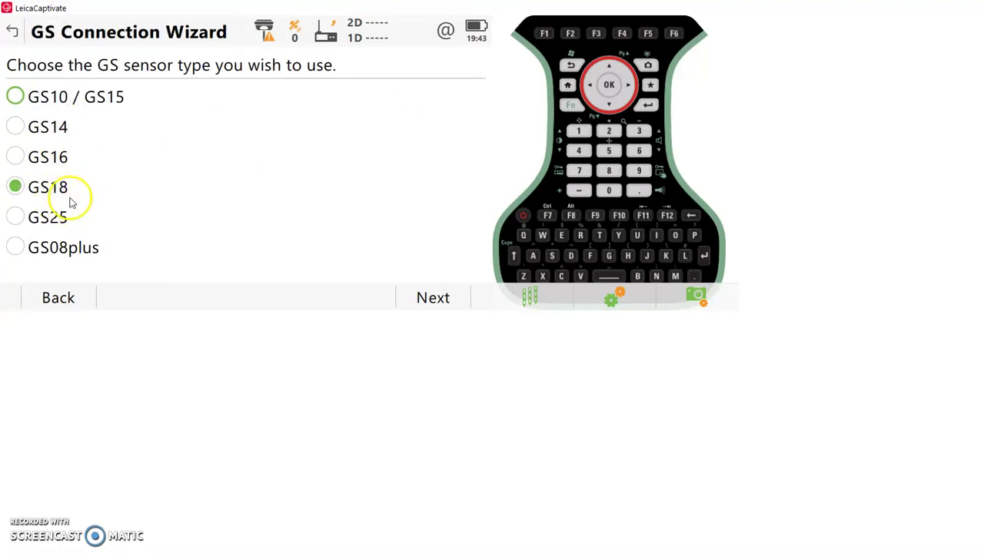
{"action": "left_click", "coordinate": [439, 300]}
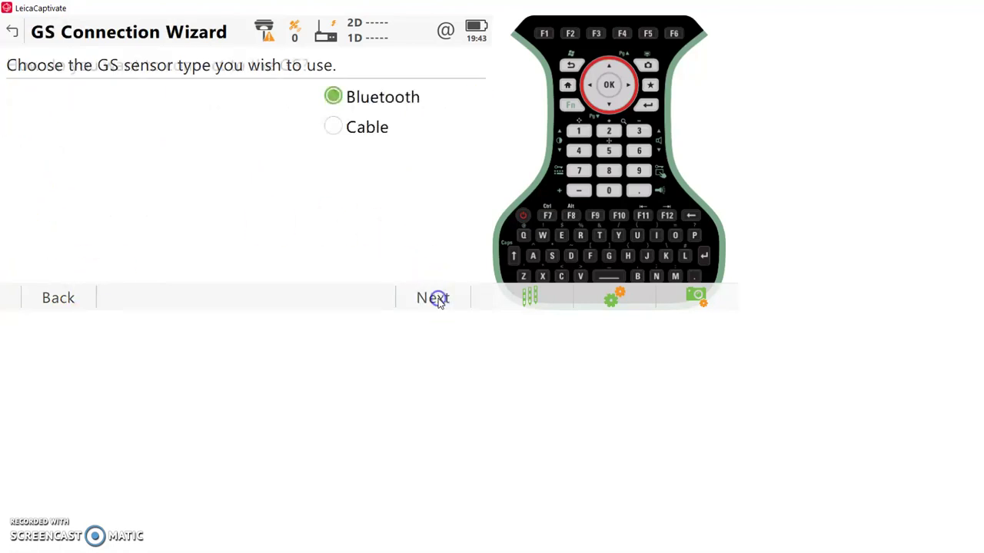
{"action": "left_click", "coordinate": [415, 300]}
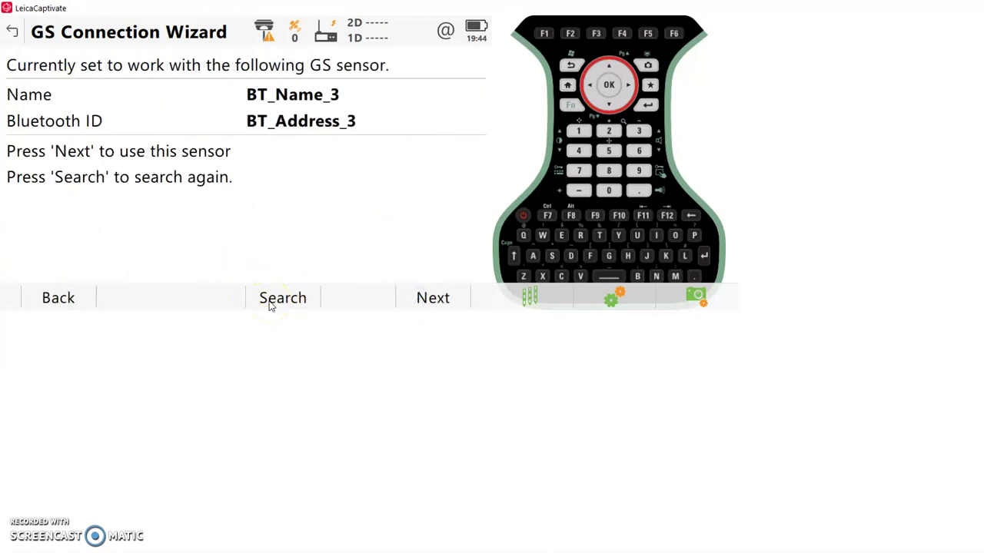
{"action": "left_click", "coordinate": [269, 303]}
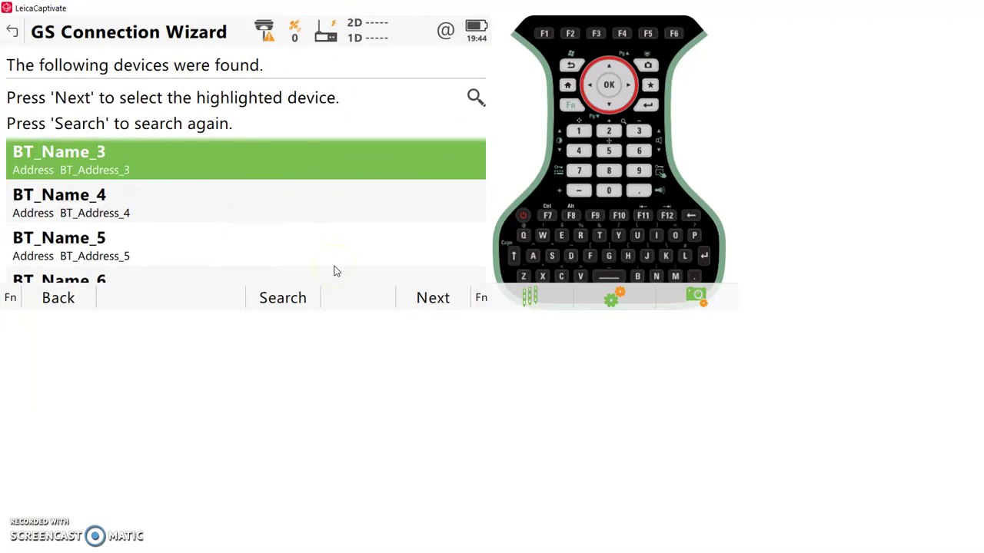
{"action": "left_click", "coordinate": [432, 298]}
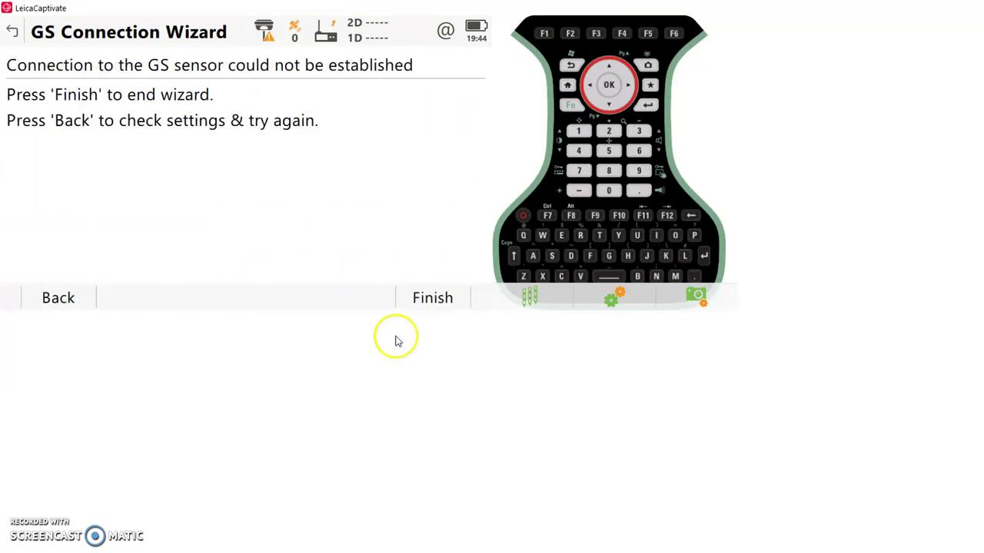
Step: End the failed wizard and open the GS sensor's connection list
{"action": "left_click", "coordinate": [429, 302]}
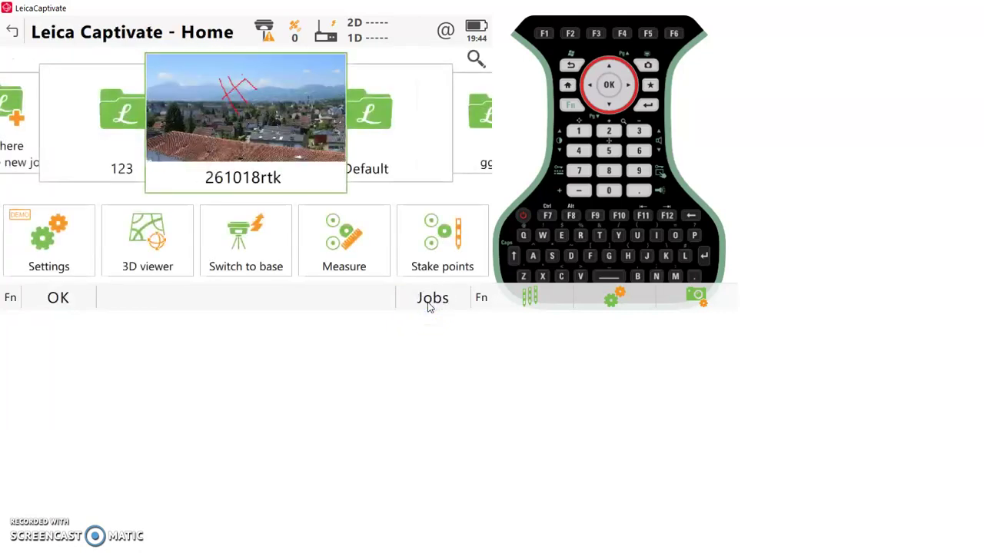
{"action": "left_click", "coordinate": [65, 248]}
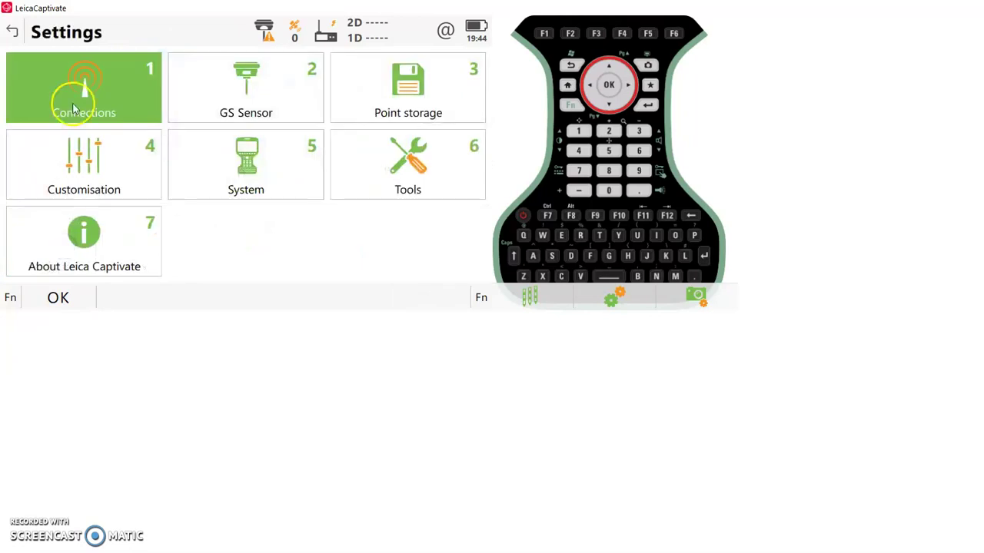
{"action": "left_click", "coordinate": [73, 105]}
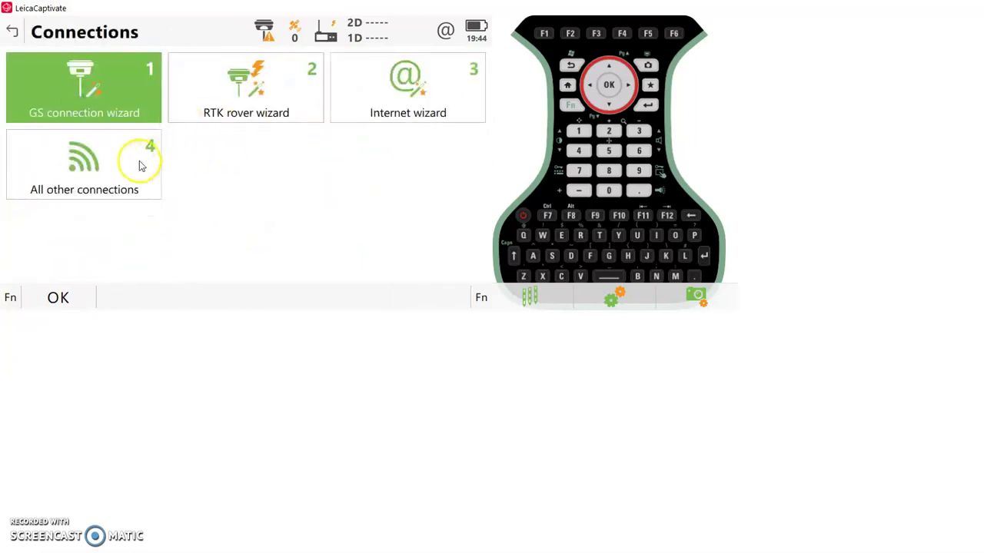
{"action": "left_click", "coordinate": [139, 164]}
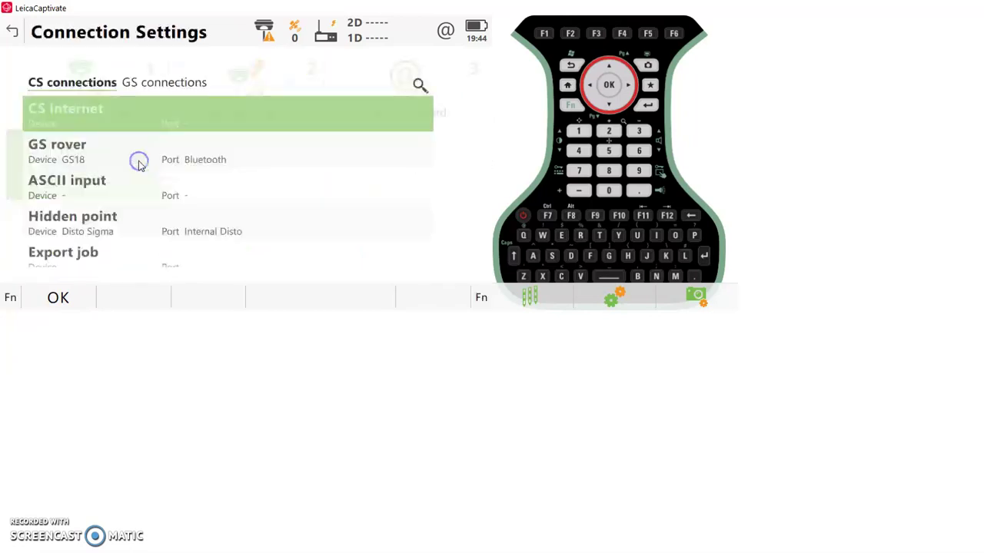
{"action": "left_click", "coordinate": [176, 63]}
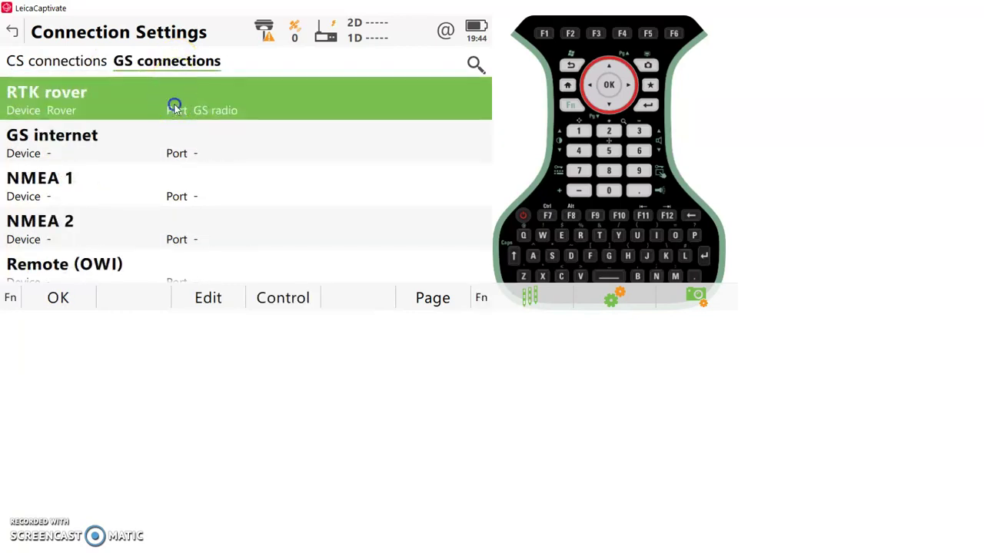
Step: Confirm the RTK rover connection uses the Rover radio device and return Home
{"action": "left_click", "coordinate": [210, 298]}
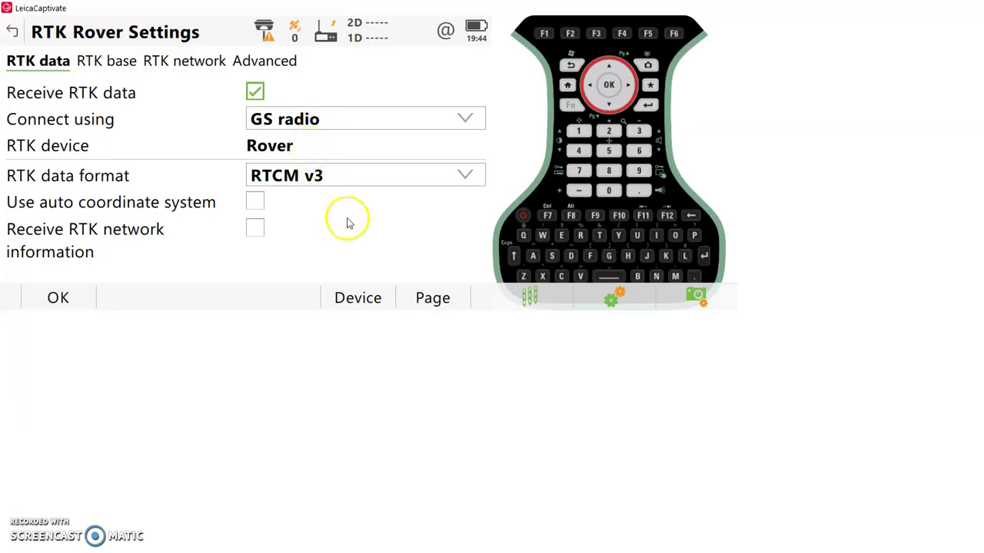
{"action": "left_click", "coordinate": [356, 300]}
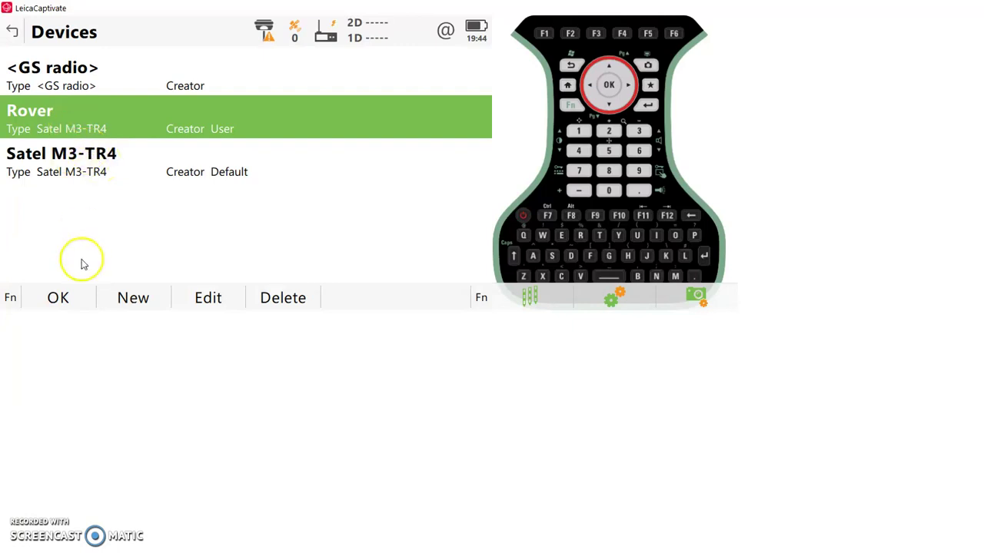
{"action": "left_click", "coordinate": [65, 296]}
{"action": "left_click", "coordinate": [65, 298]}
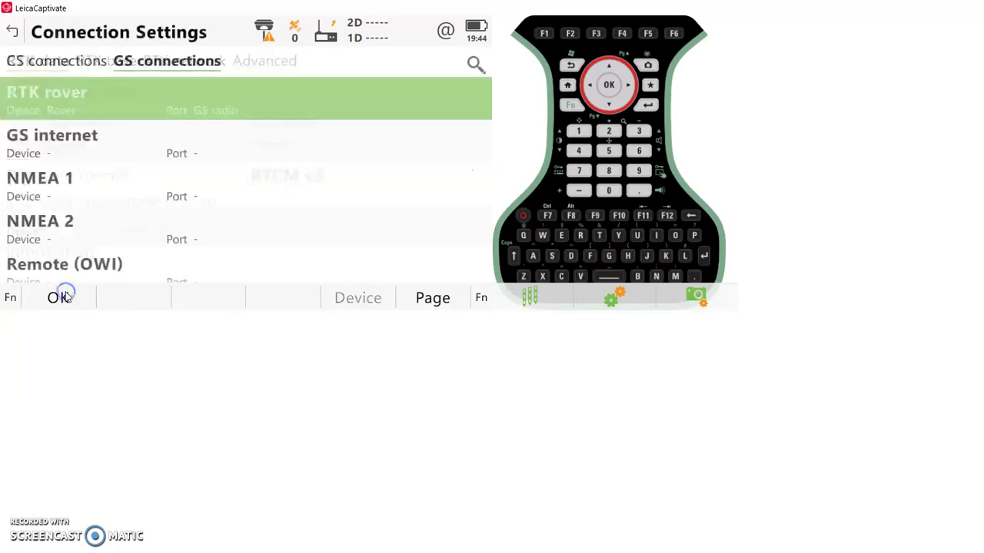
{"action": "left_click", "coordinate": [65, 297]}
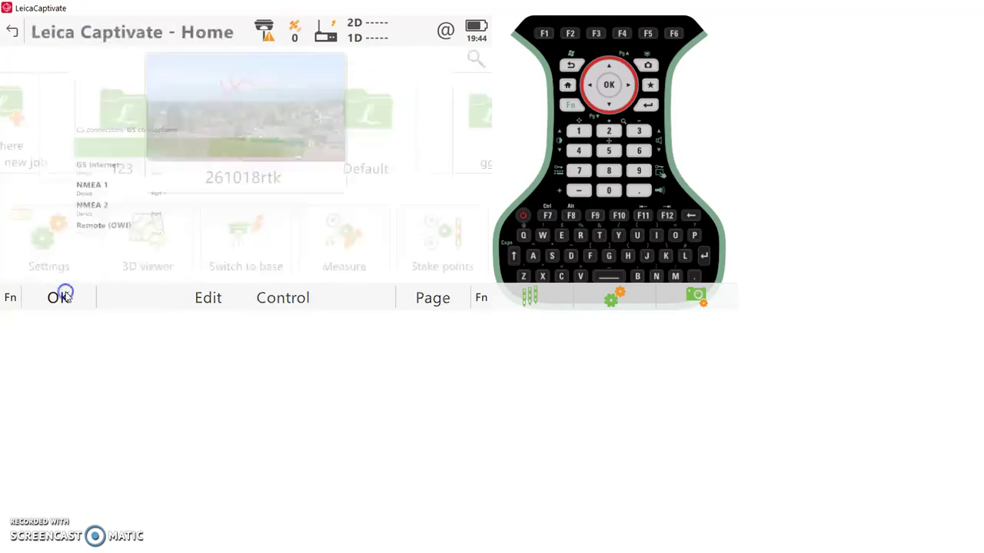
{"action": "left_click", "coordinate": [329, 32]}
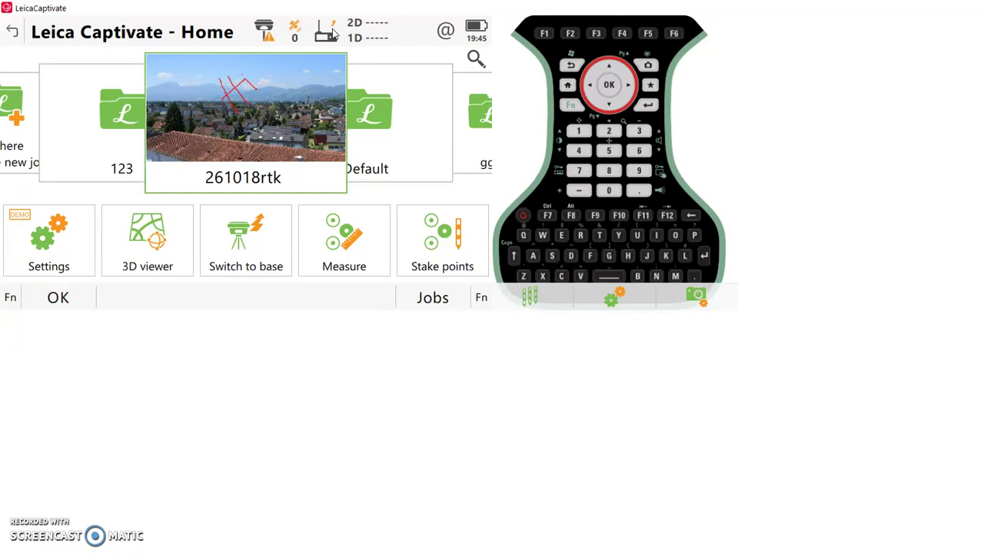
Step: Start measuring in job 261018rtk with point ID 1
{"action": "left_click", "coordinate": [346, 247]}
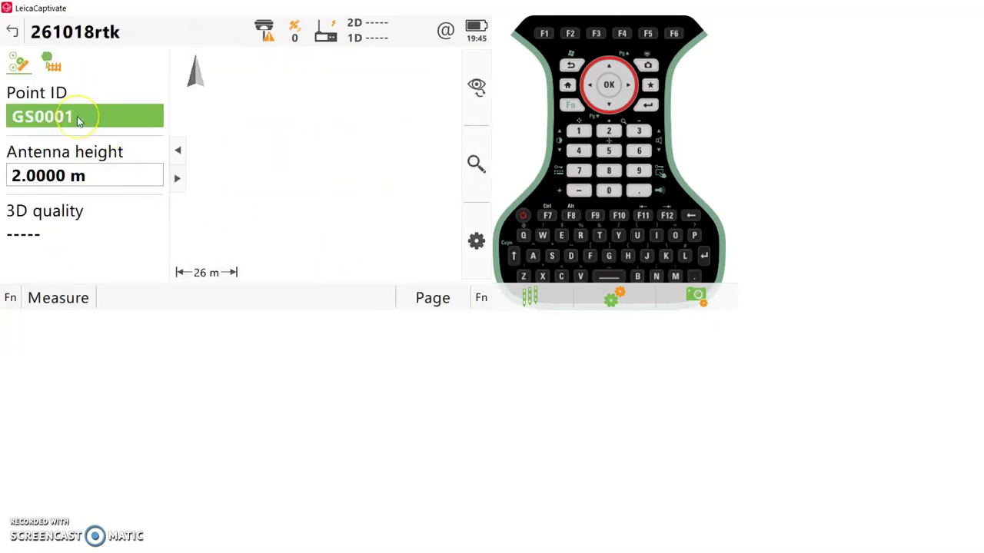
{"action": "type", "text": "1"}
{"action": "left_click", "coordinate": [165, 164]}
{"action": "left_click", "coordinate": [274, 208]}
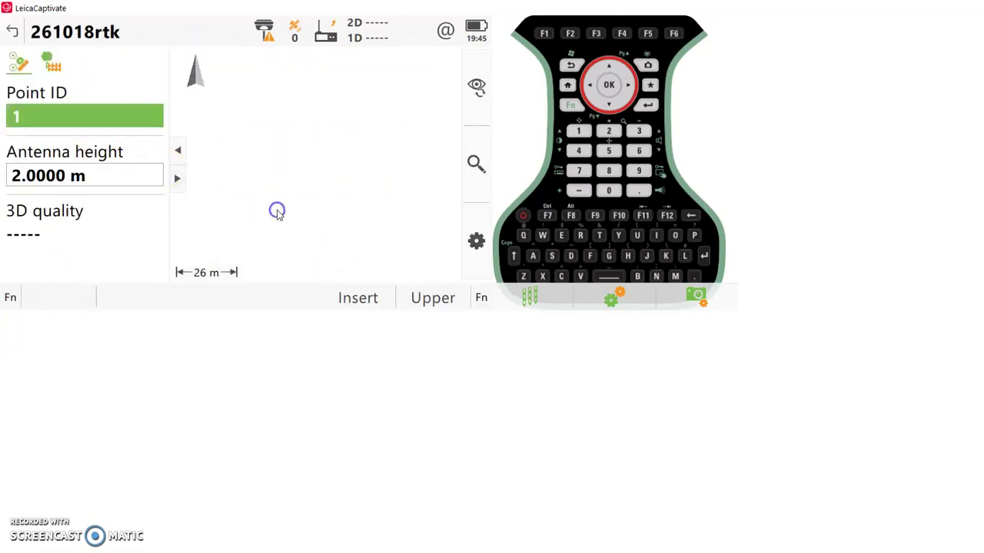
{"action": "left_click", "coordinate": [88, 110]}
{"action": "left_click", "coordinate": [52, 63]}
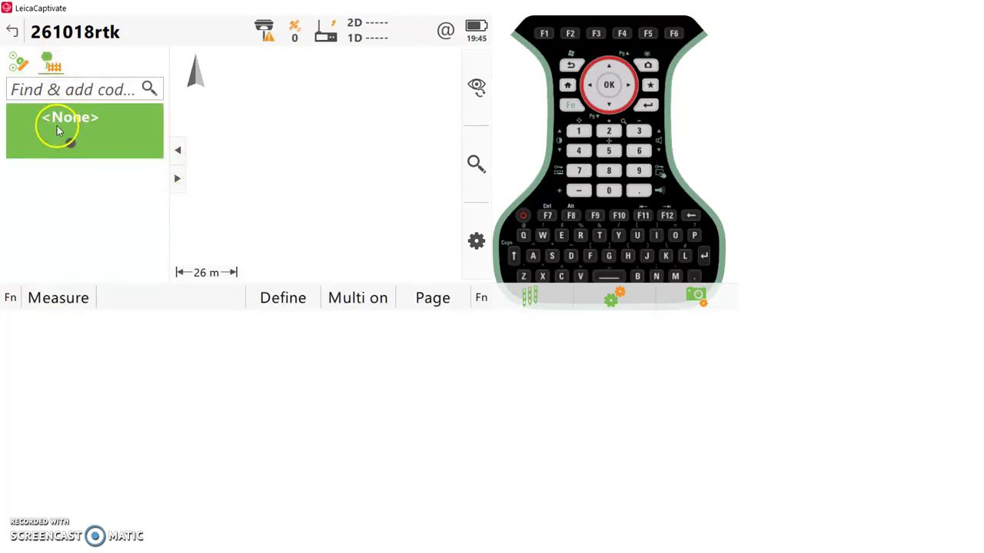
Step: Begin a new point code named RDL
{"action": "left_click", "coordinate": [60, 123]}
{"action": "left_click", "coordinate": [131, 296]}
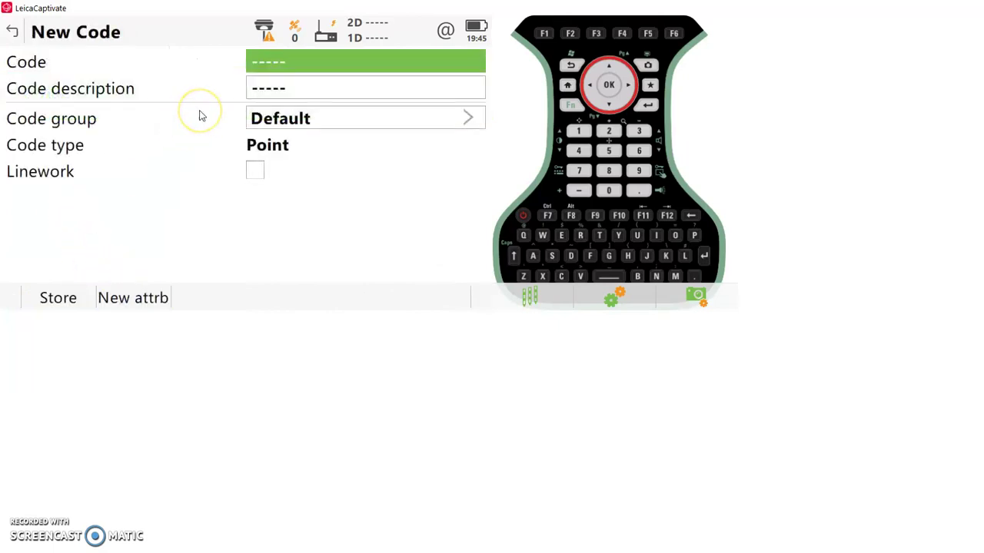
{"action": "type", "text": "rd"}
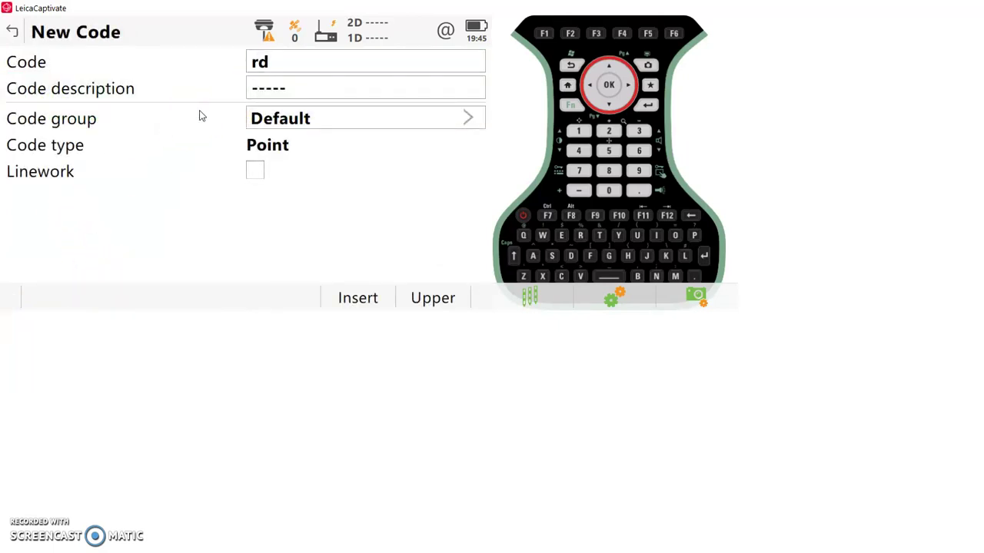
{"action": "key", "text": "BackSpace"}
{"action": "key", "text": "BackSpace"}
{"action": "type", "text": "RDL"}
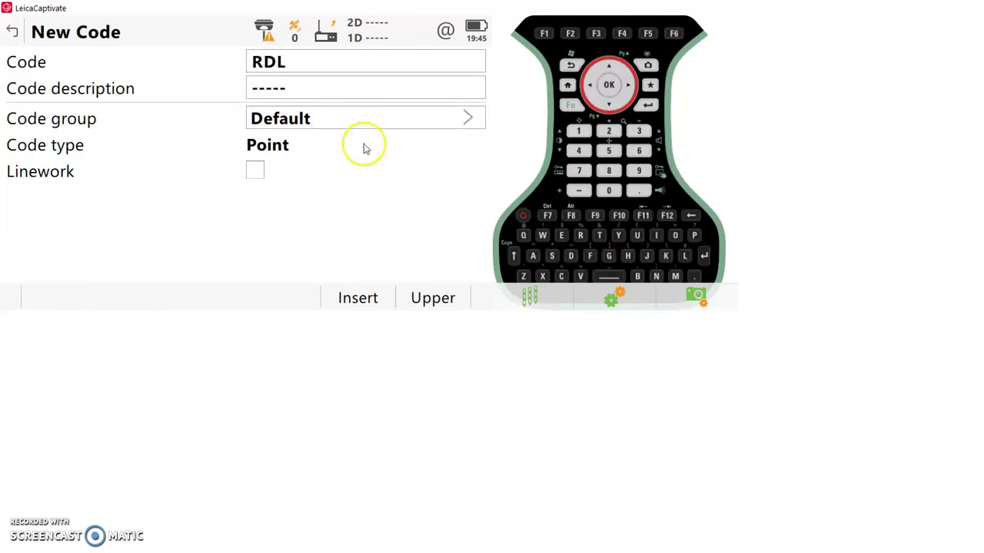
Step: Give code RDL solid blue linework, store it and make it active
{"action": "left_click", "coordinate": [252, 176]}
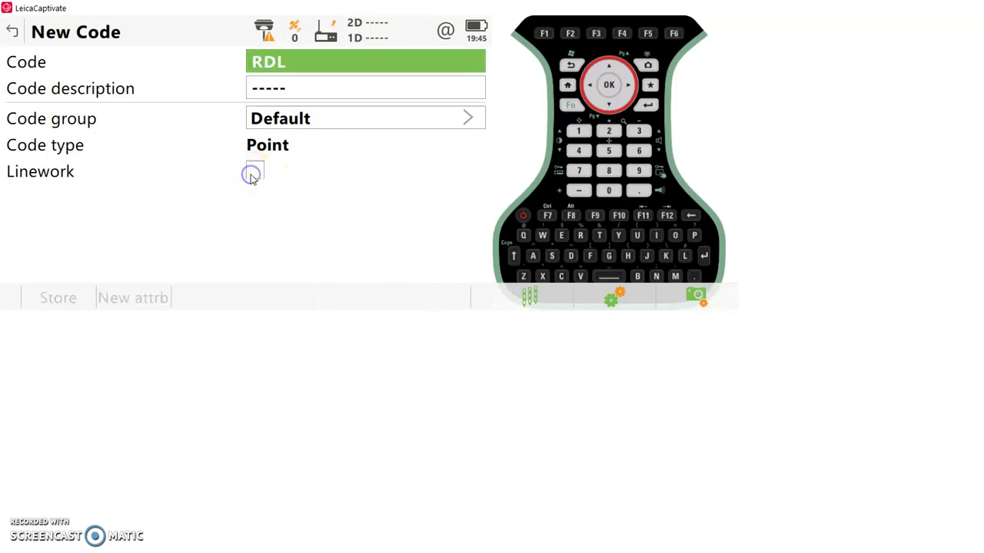
{"action": "left_click", "coordinate": [300, 208]}
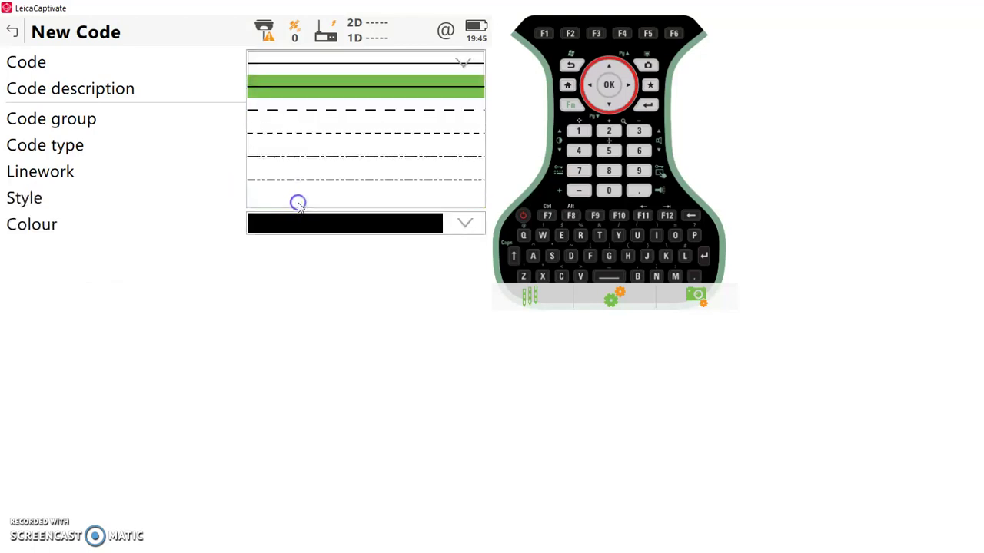
{"action": "left_click", "coordinate": [329, 225]}
{"action": "left_click", "coordinate": [330, 225]}
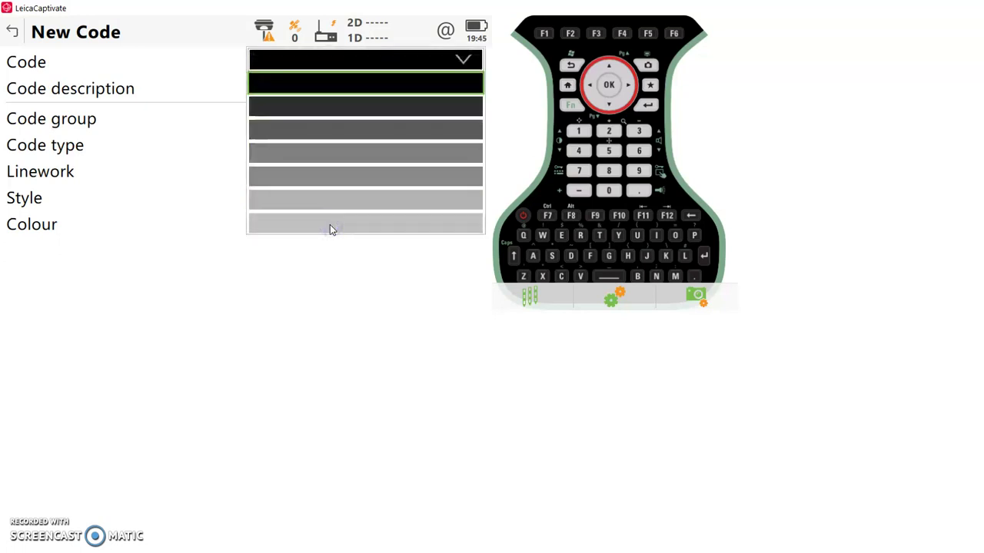
{"action": "left_click", "coordinate": [330, 105]}
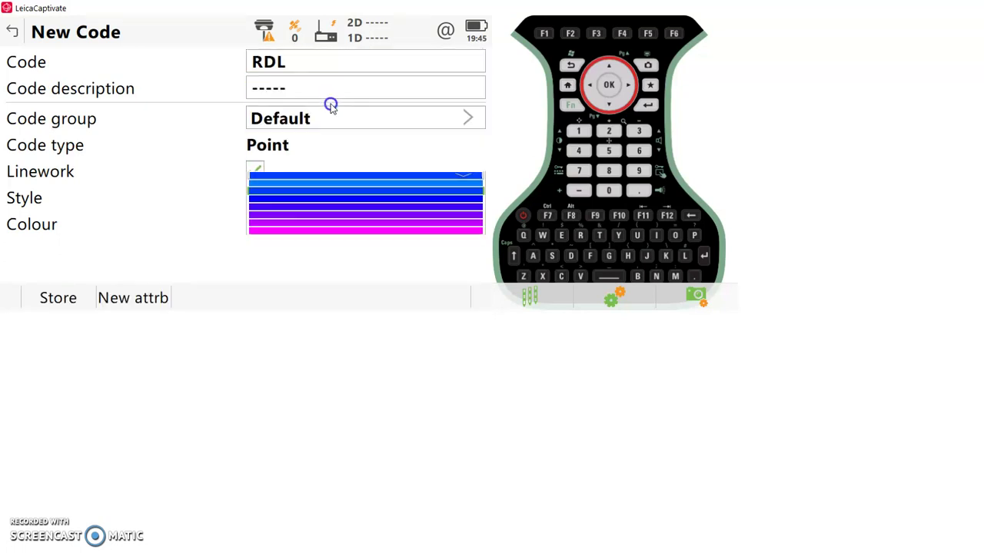
{"action": "left_click", "coordinate": [61, 307]}
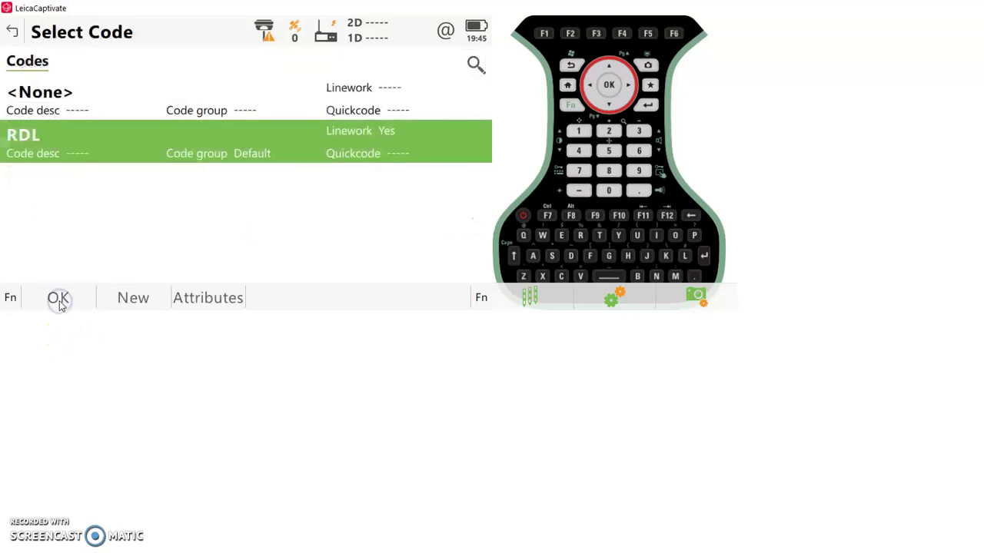
{"action": "left_click", "coordinate": [60, 301]}
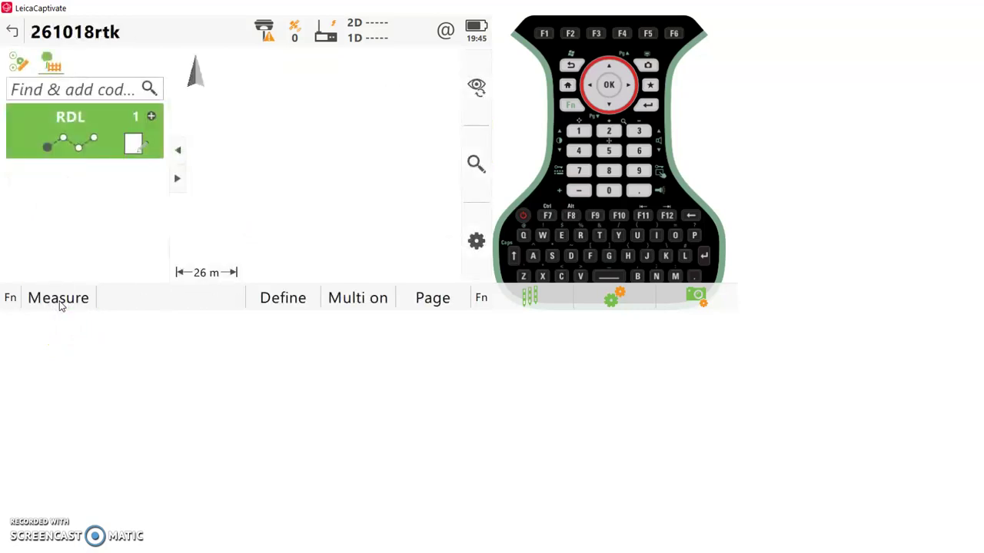